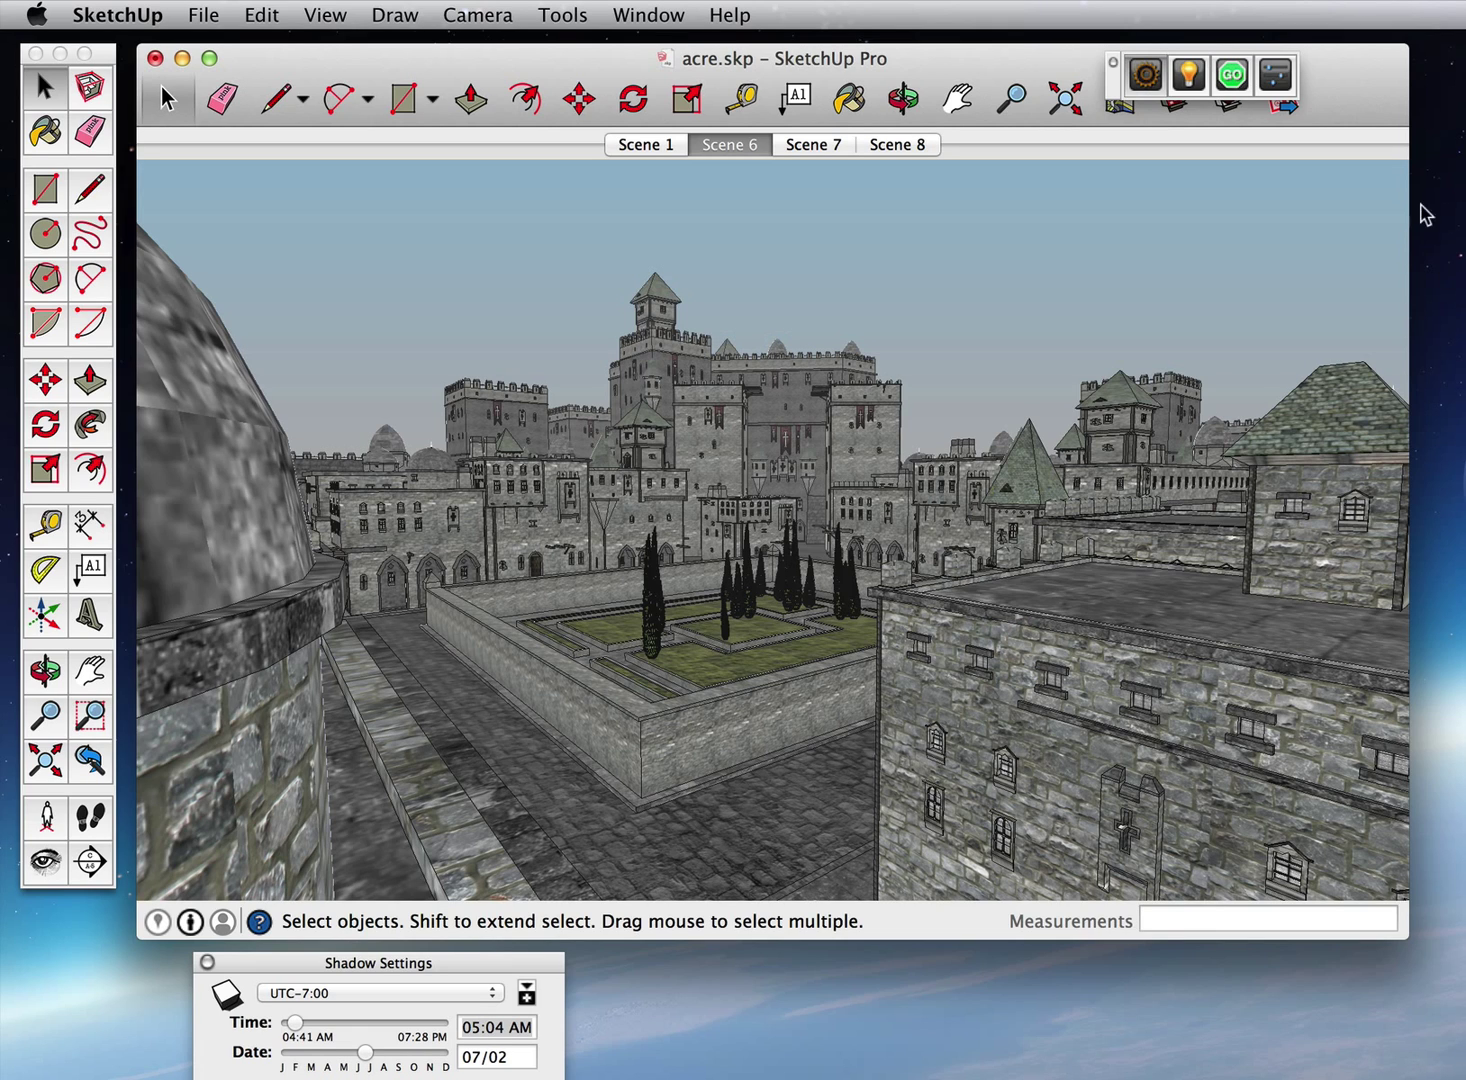
- Open LightUp Preferences, showing Exterior lighting, Turbidity 4.0, Color Bleed 1.0 and Multiplier 0.5
{"action": "left_click", "coordinate": [1372, 76]}
{"action": "left_click", "coordinate": [1145, 78]}
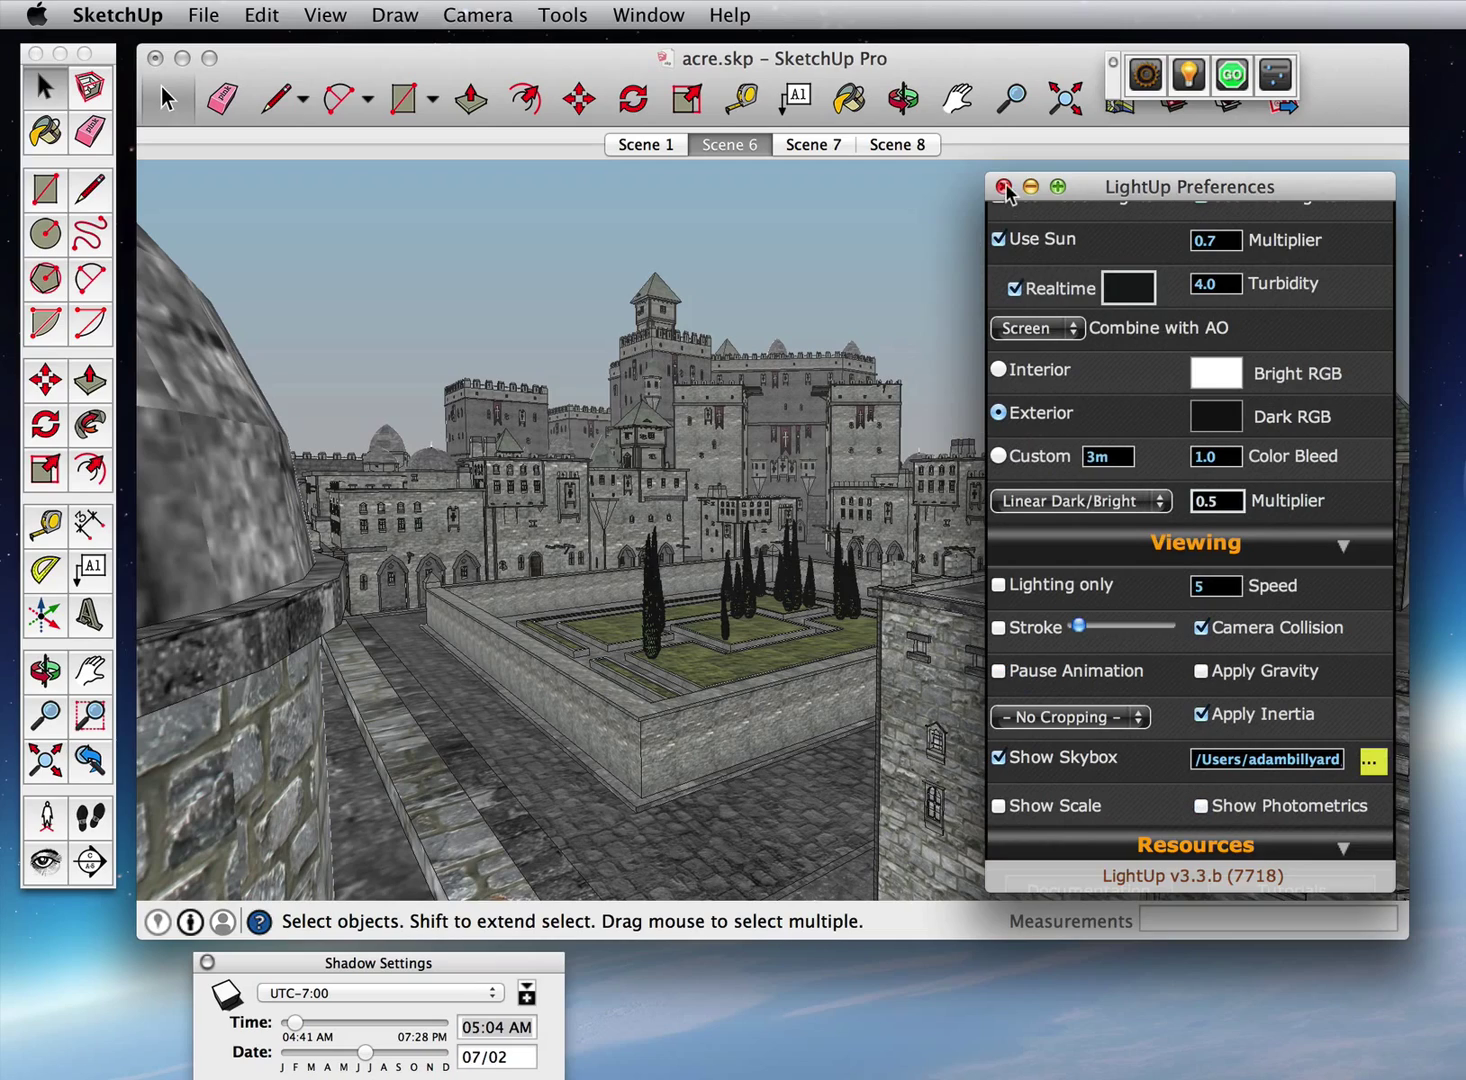
- Close LightUp Preferences and start real-time LightUp rendering of Scene 6 with the cloudy sky
{"action": "left_click", "coordinate": [999, 186]}
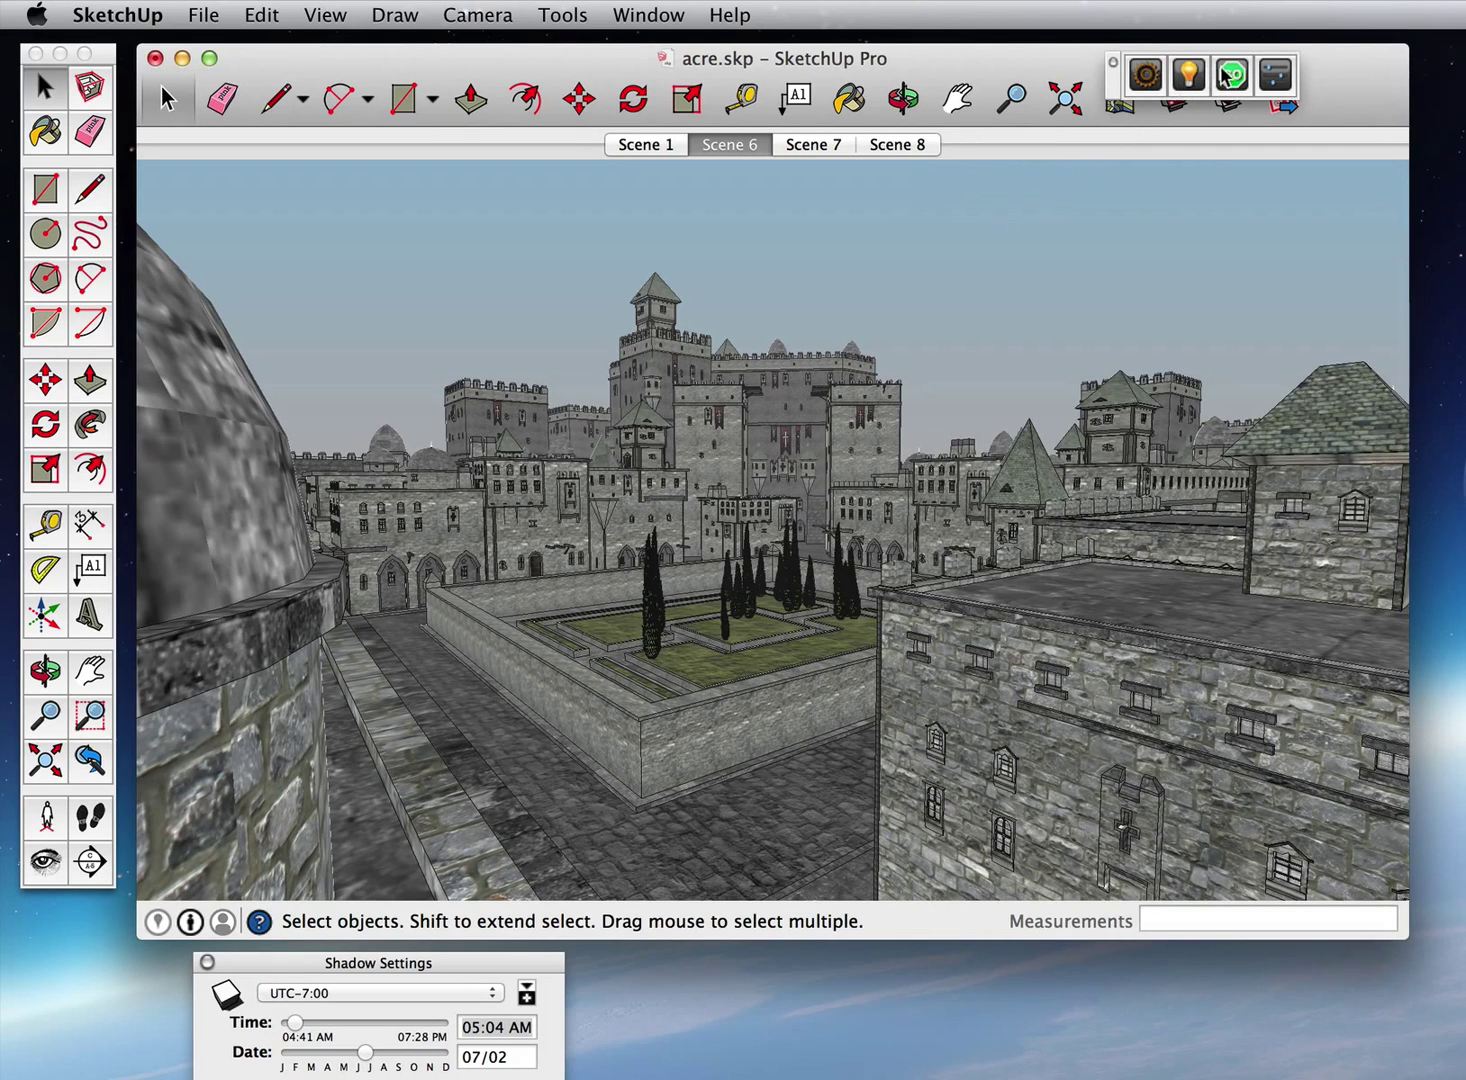
{"action": "left_click", "coordinate": [1233, 76]}
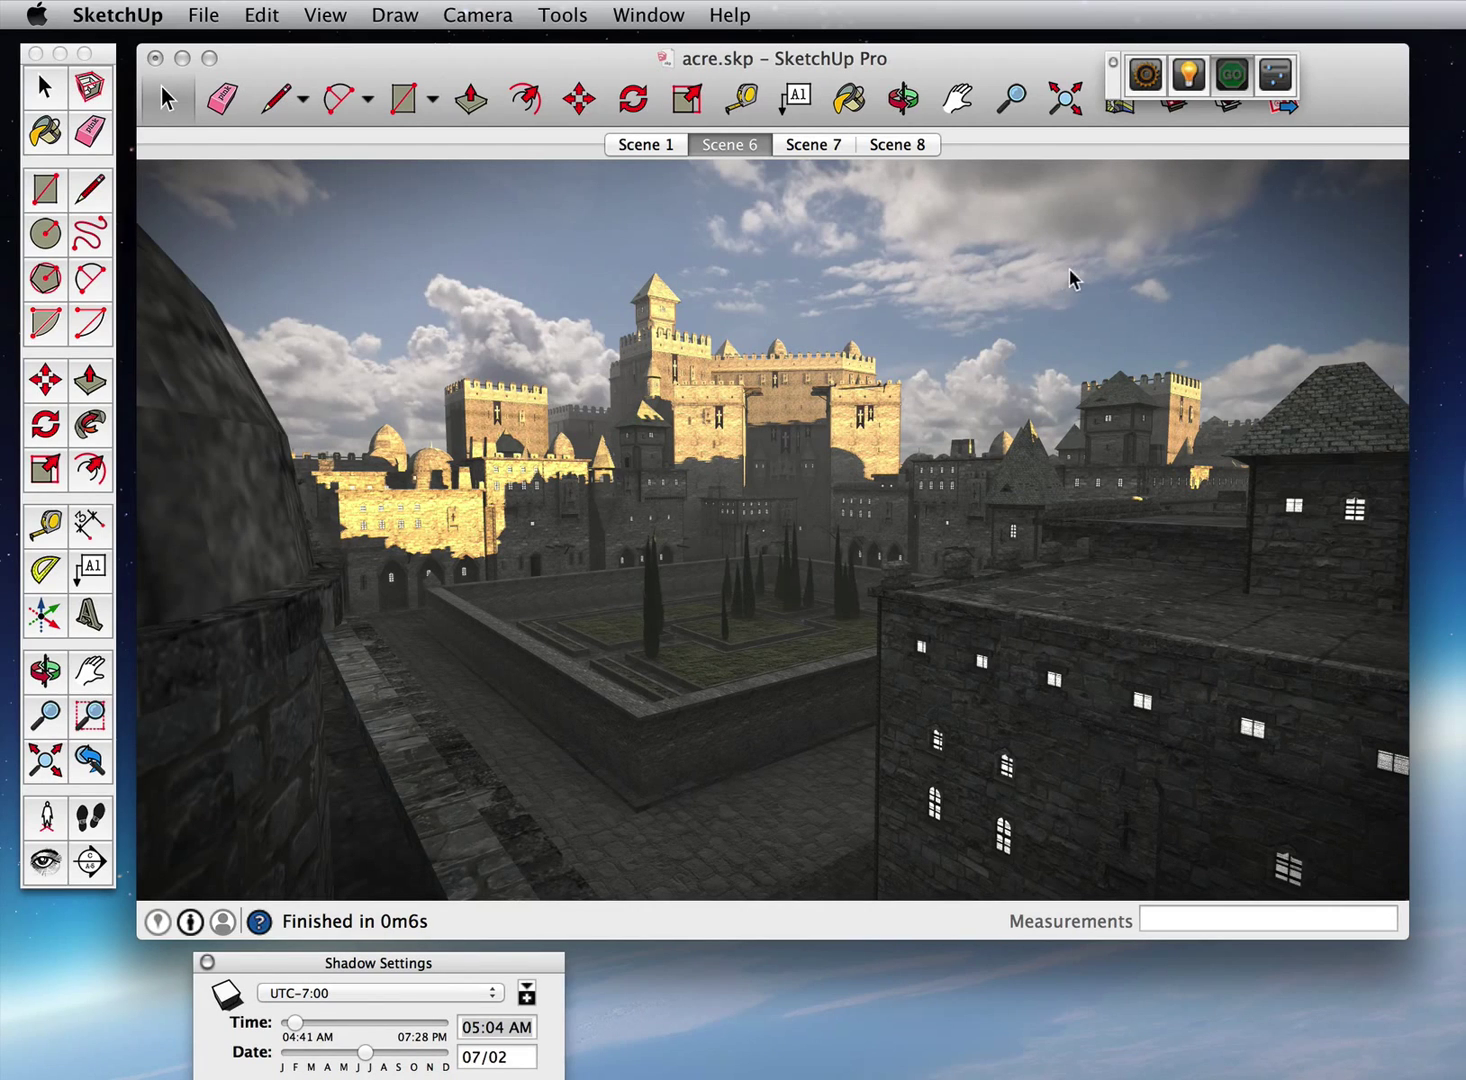
- Move the Shadow Settings sun time from 05:04 AM to 06:14 AM
{"action": "left_click", "coordinate": [1009, 275]}
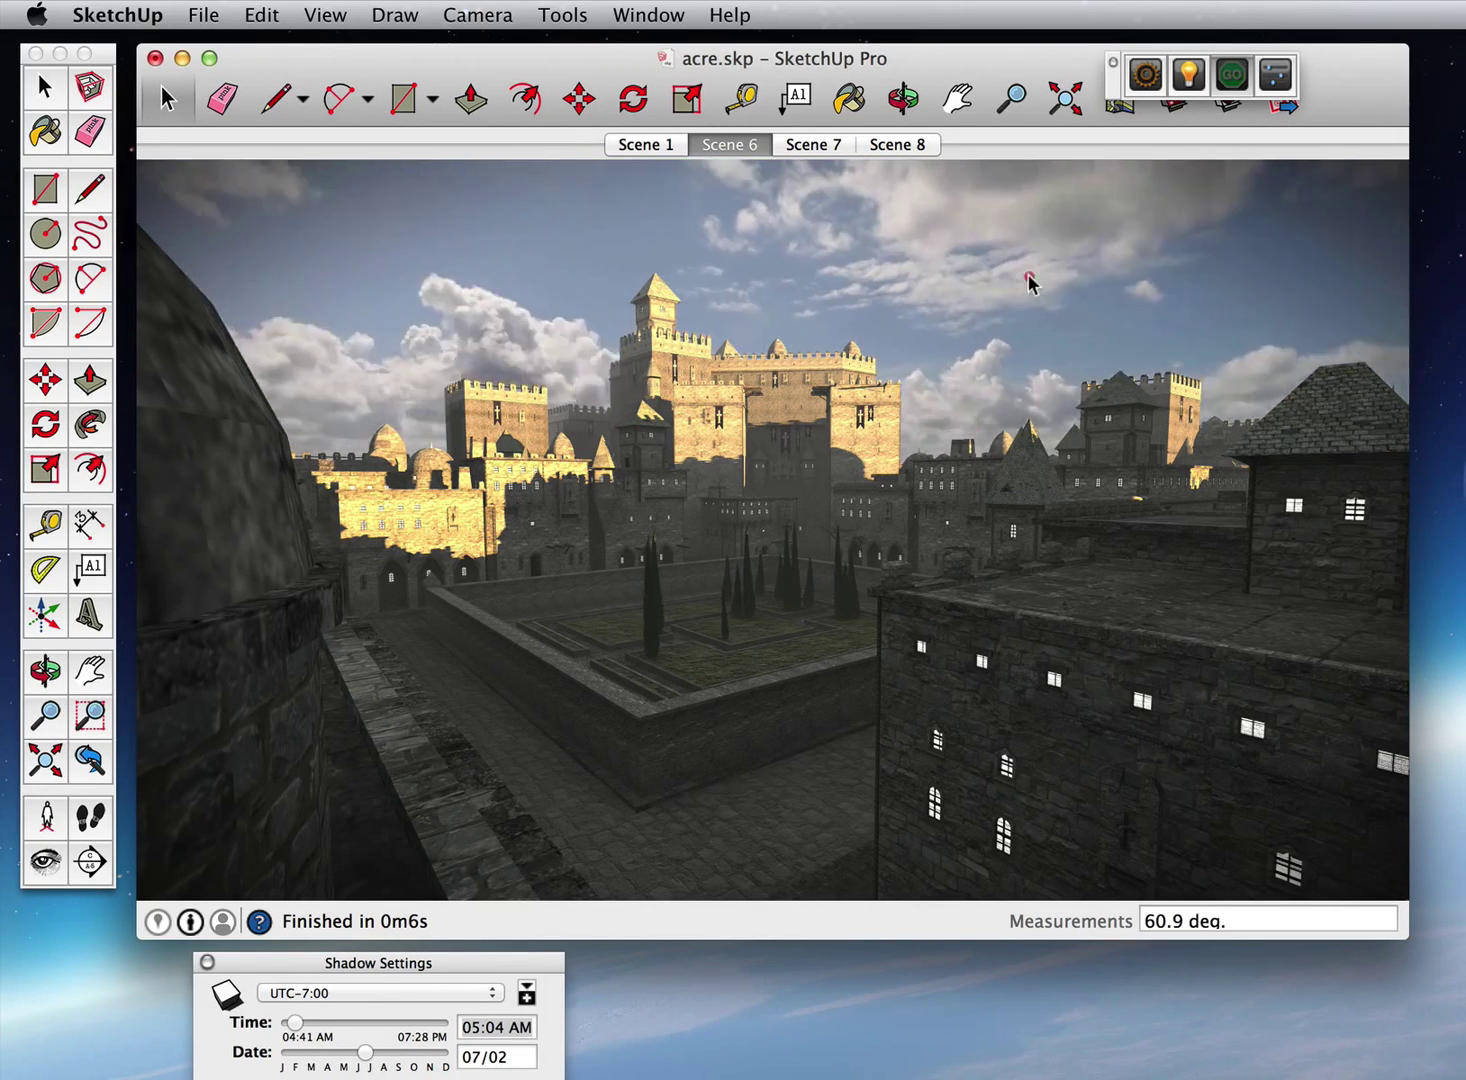
{"action": "left_click", "coordinate": [1091, 288]}
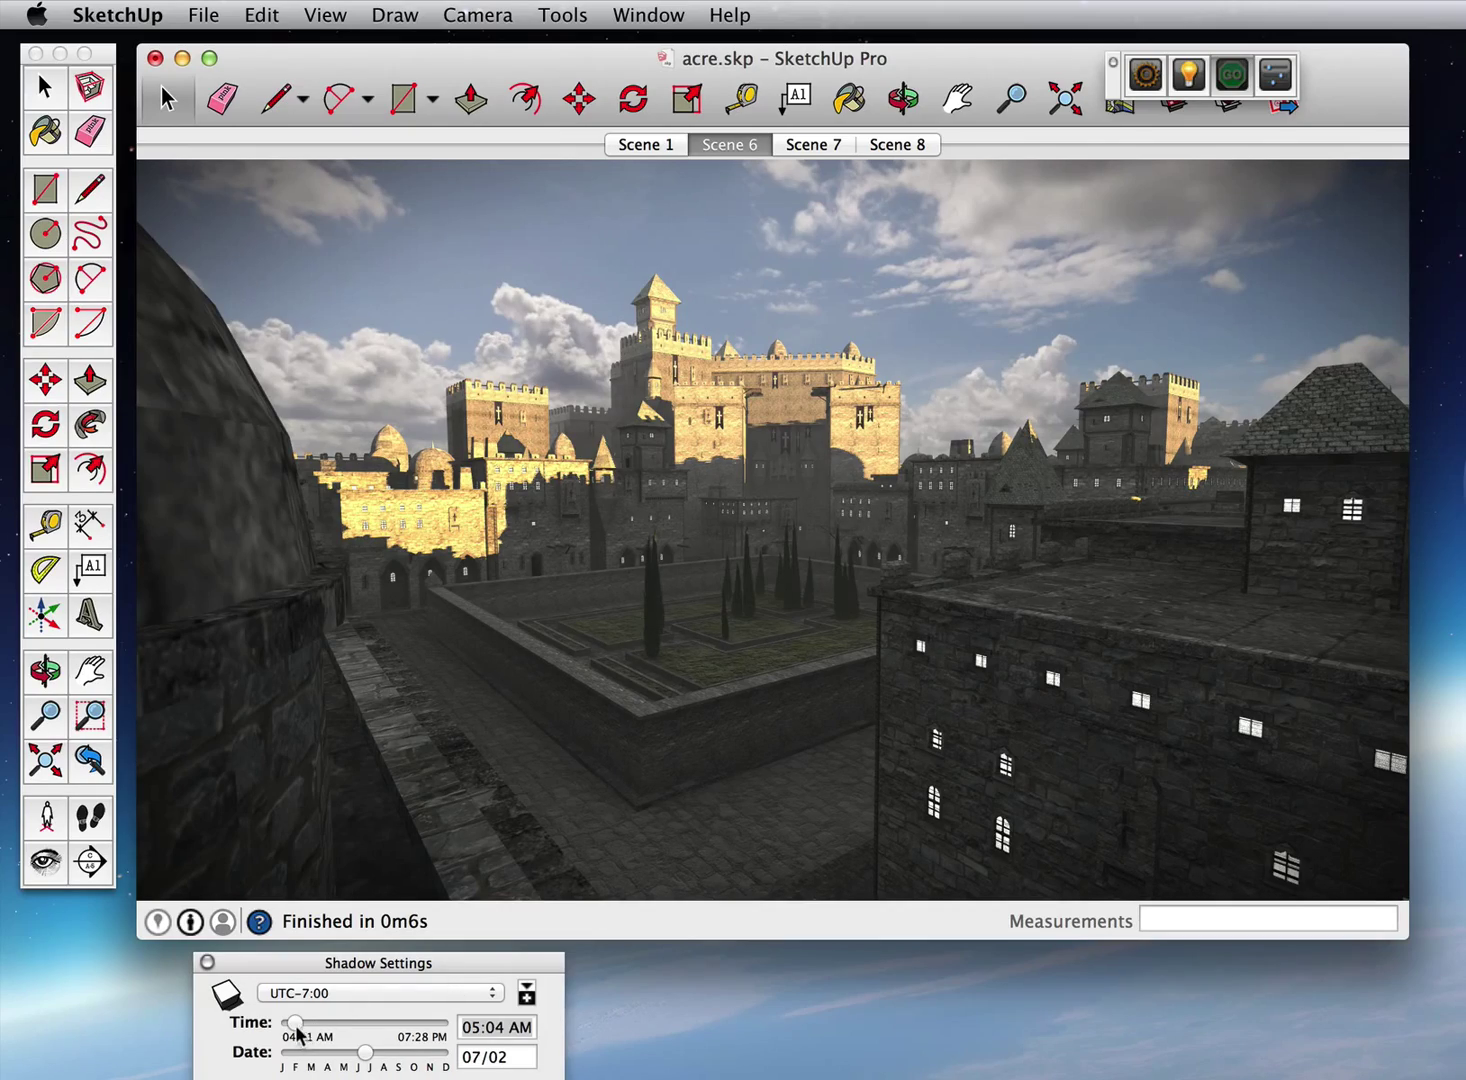
{"action": "mouse_move", "coordinate": [299, 1030]}
{"action": "left_mouse_down"}
{"action": "mouse_move", "coordinate": [325, 1028]}
{"action": "mouse_move", "coordinate": [287, 1028]}
{"action": "mouse_move", "coordinate": [432, 1038]}
{"action": "mouse_move", "coordinate": [292, 1034]}
{"action": "mouse_move", "coordinate": [306, 1035]}
{"action": "left_mouse_up"}
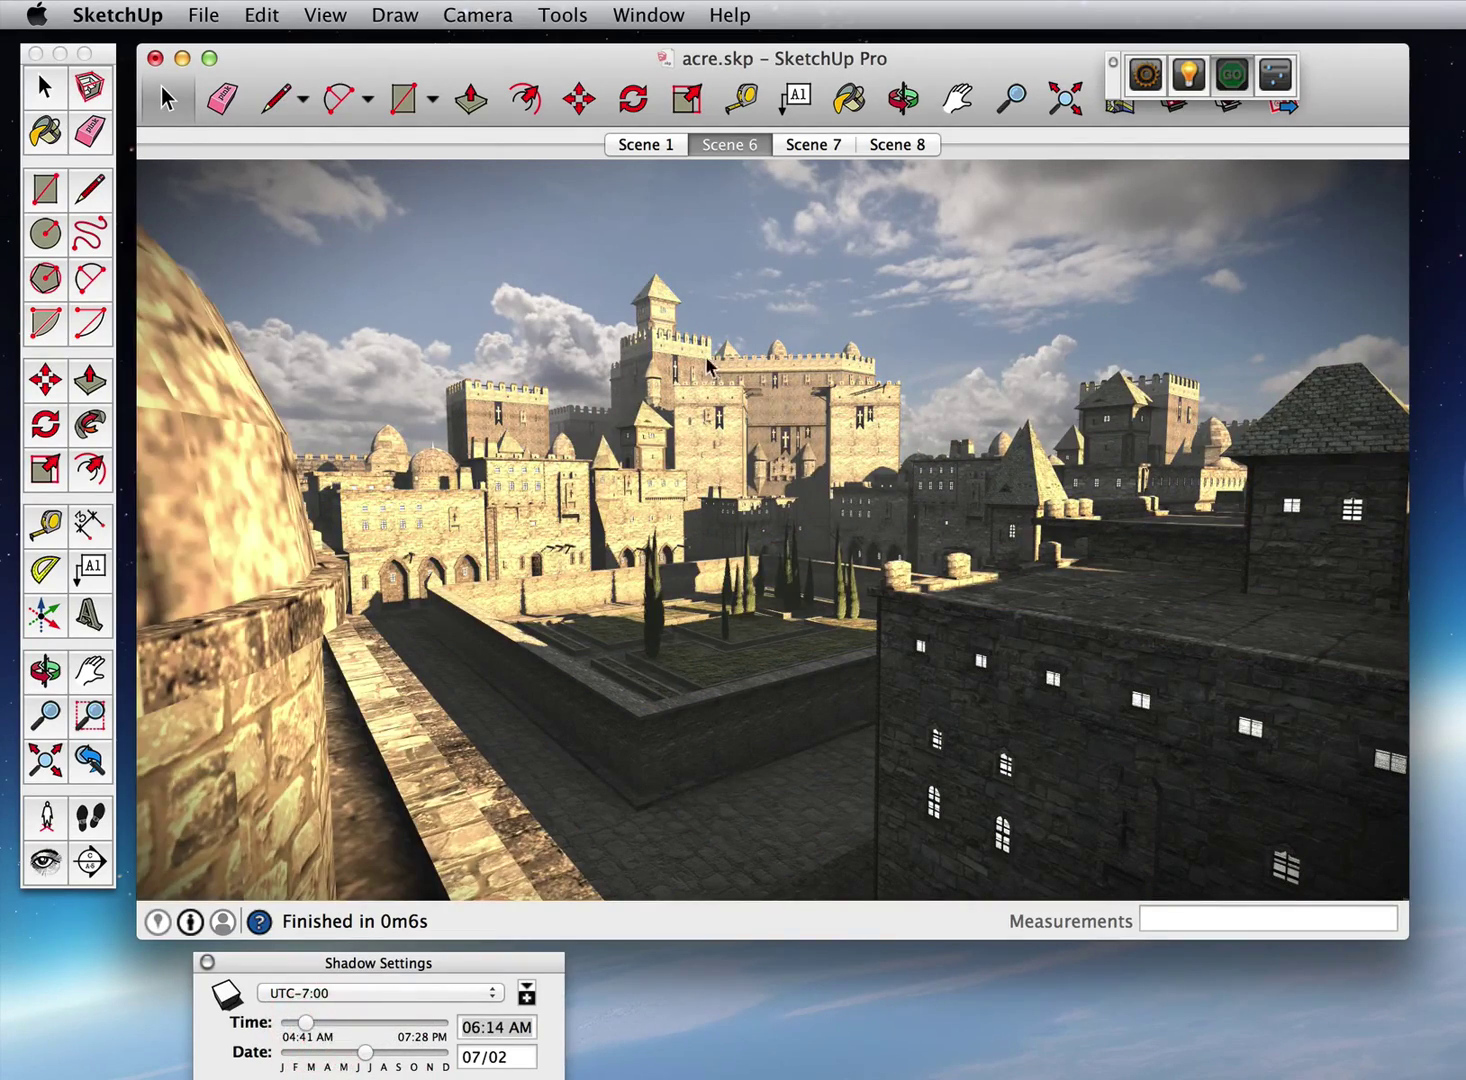
- Orbit slightly around the castle and briefly check LightUp Preferences
{"action": "middle_click_drag", "start_coordinate": [706, 364], "coordinate": [955, 392]}
{"action": "left_click", "coordinate": [1146, 75]}
{"action": "left_click", "coordinate": [1003, 186]}
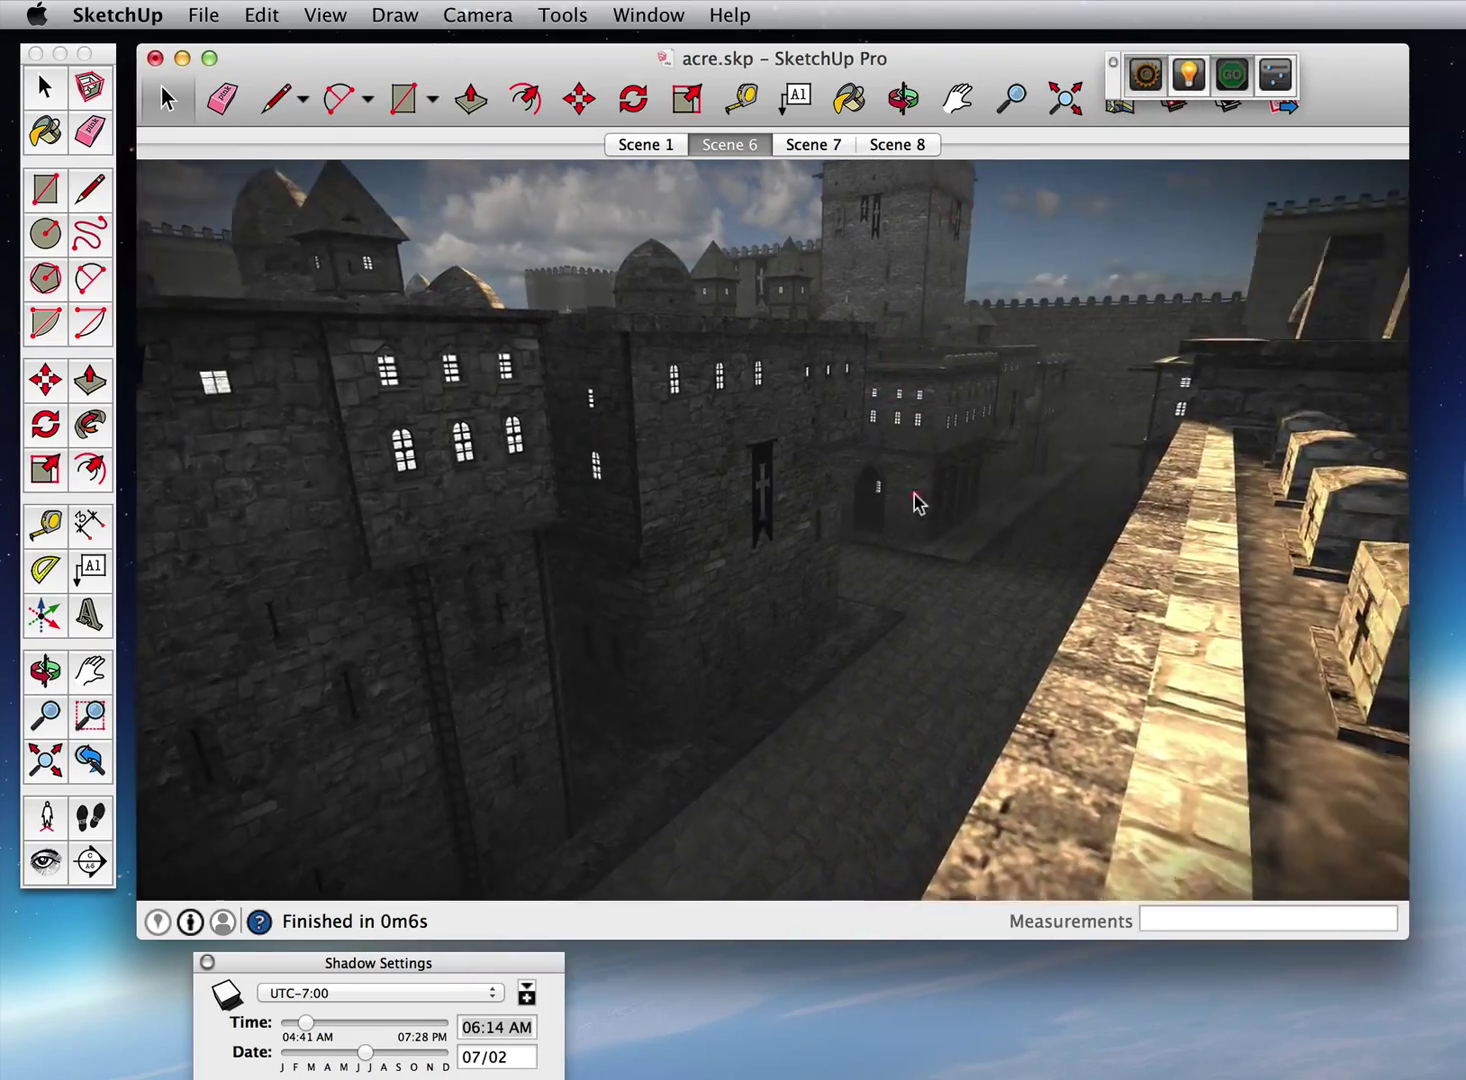
- Fly down the street over the rooftop courtyard to face the bannered tower and sea
{"action": "middle_click_drag", "start_coordinate": [917, 500], "coordinate": [619, 487]}
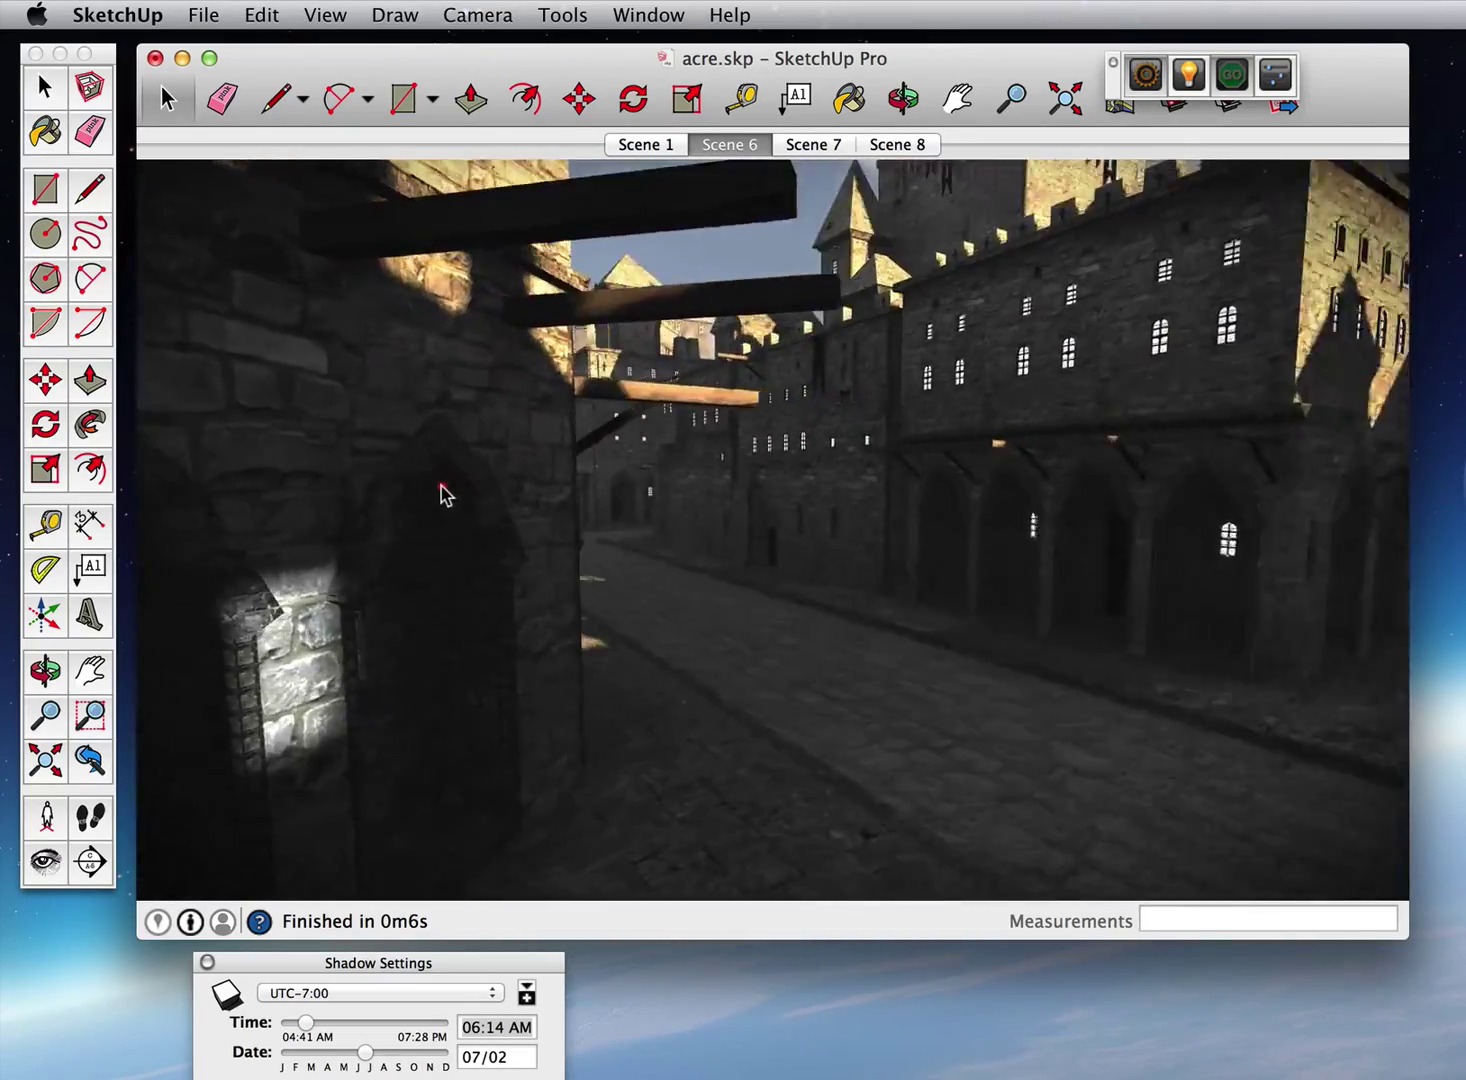
{"action": "middle_click_drag", "start_coordinate": [497, 475], "coordinate": [745, 462]}
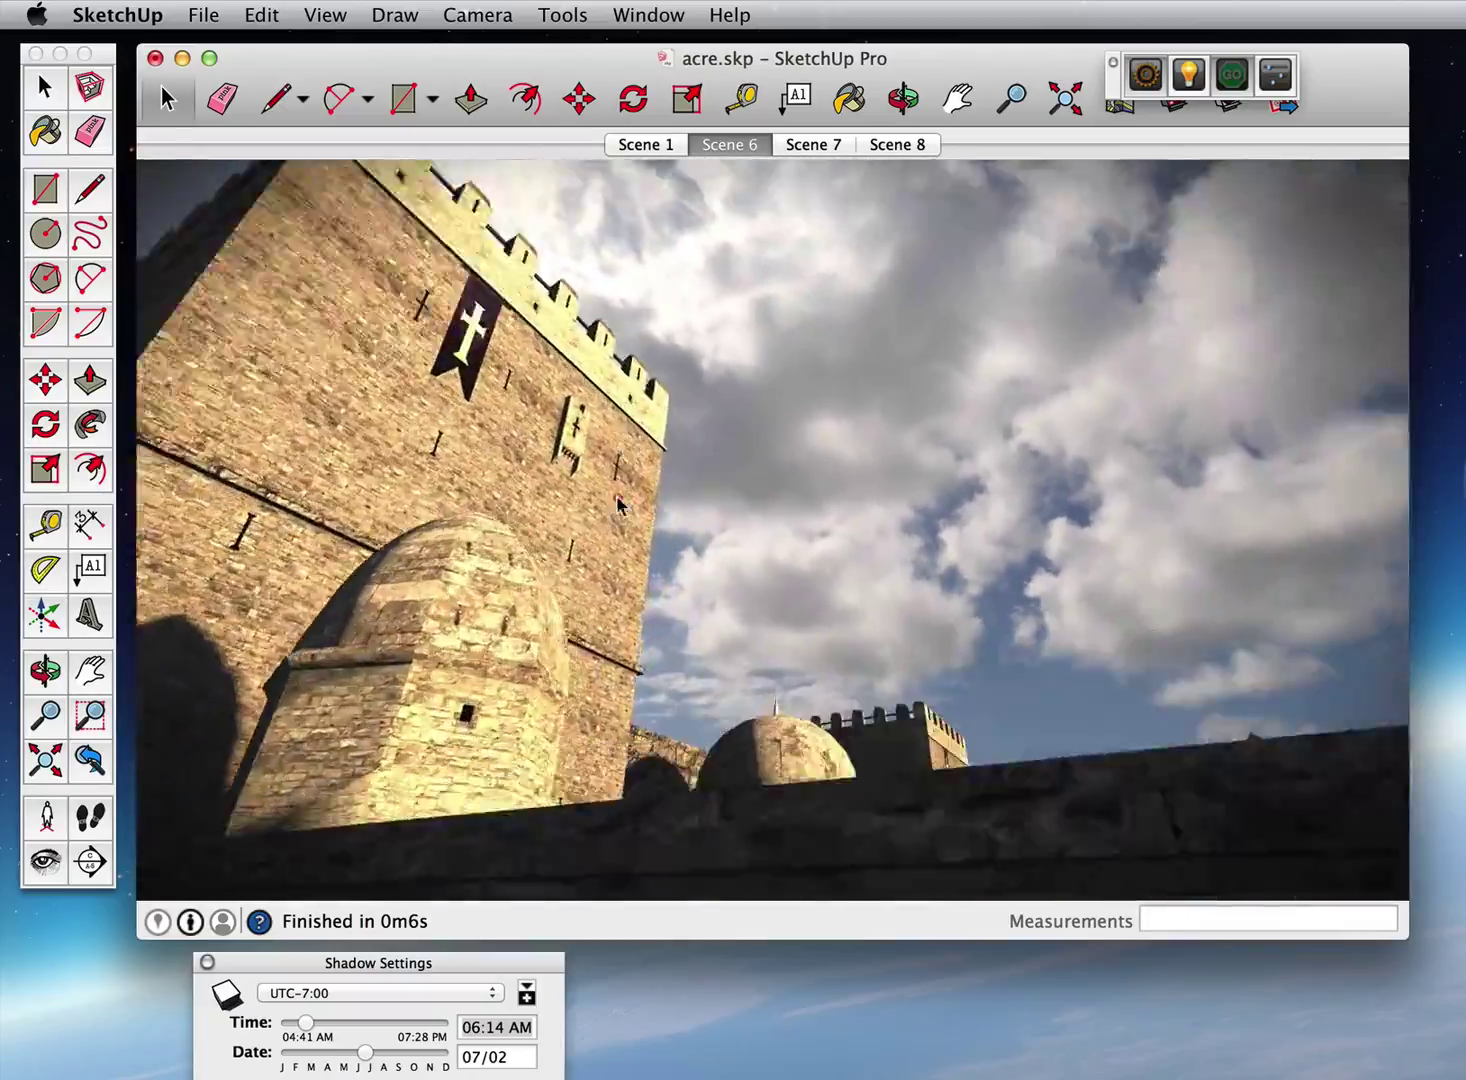
{"action": "middle_click_drag", "start_coordinate": [618, 505], "coordinate": [332, 562]}
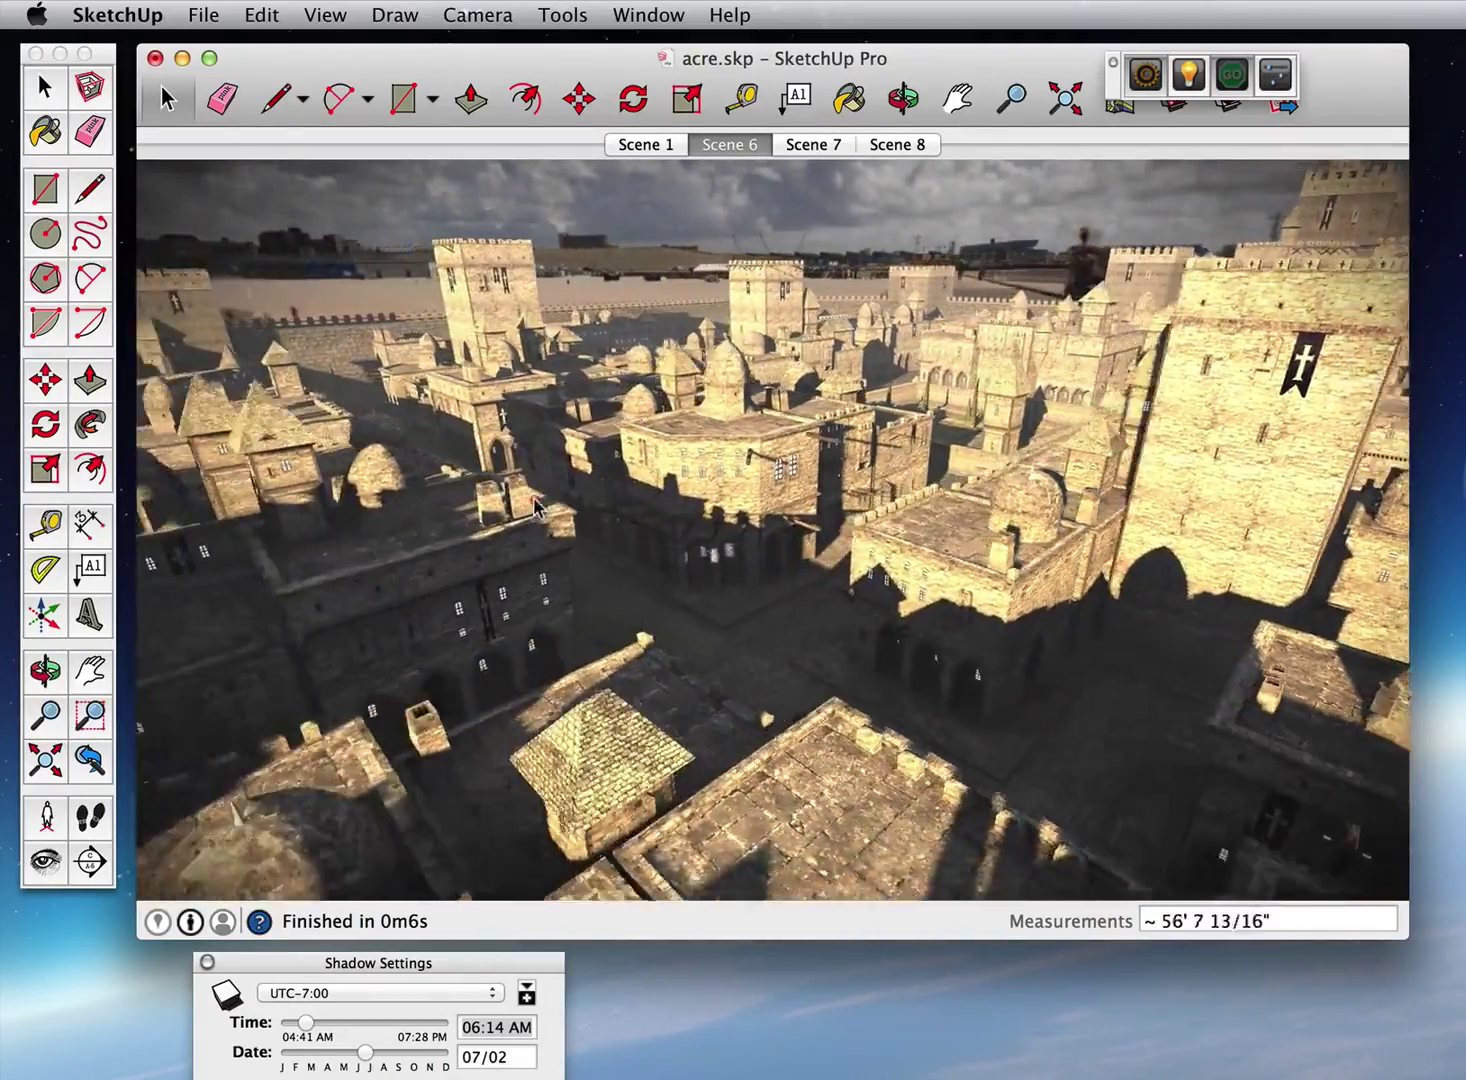
{"action": "middle_click_drag", "start_coordinate": [535, 508], "coordinate": [1236, 432]}
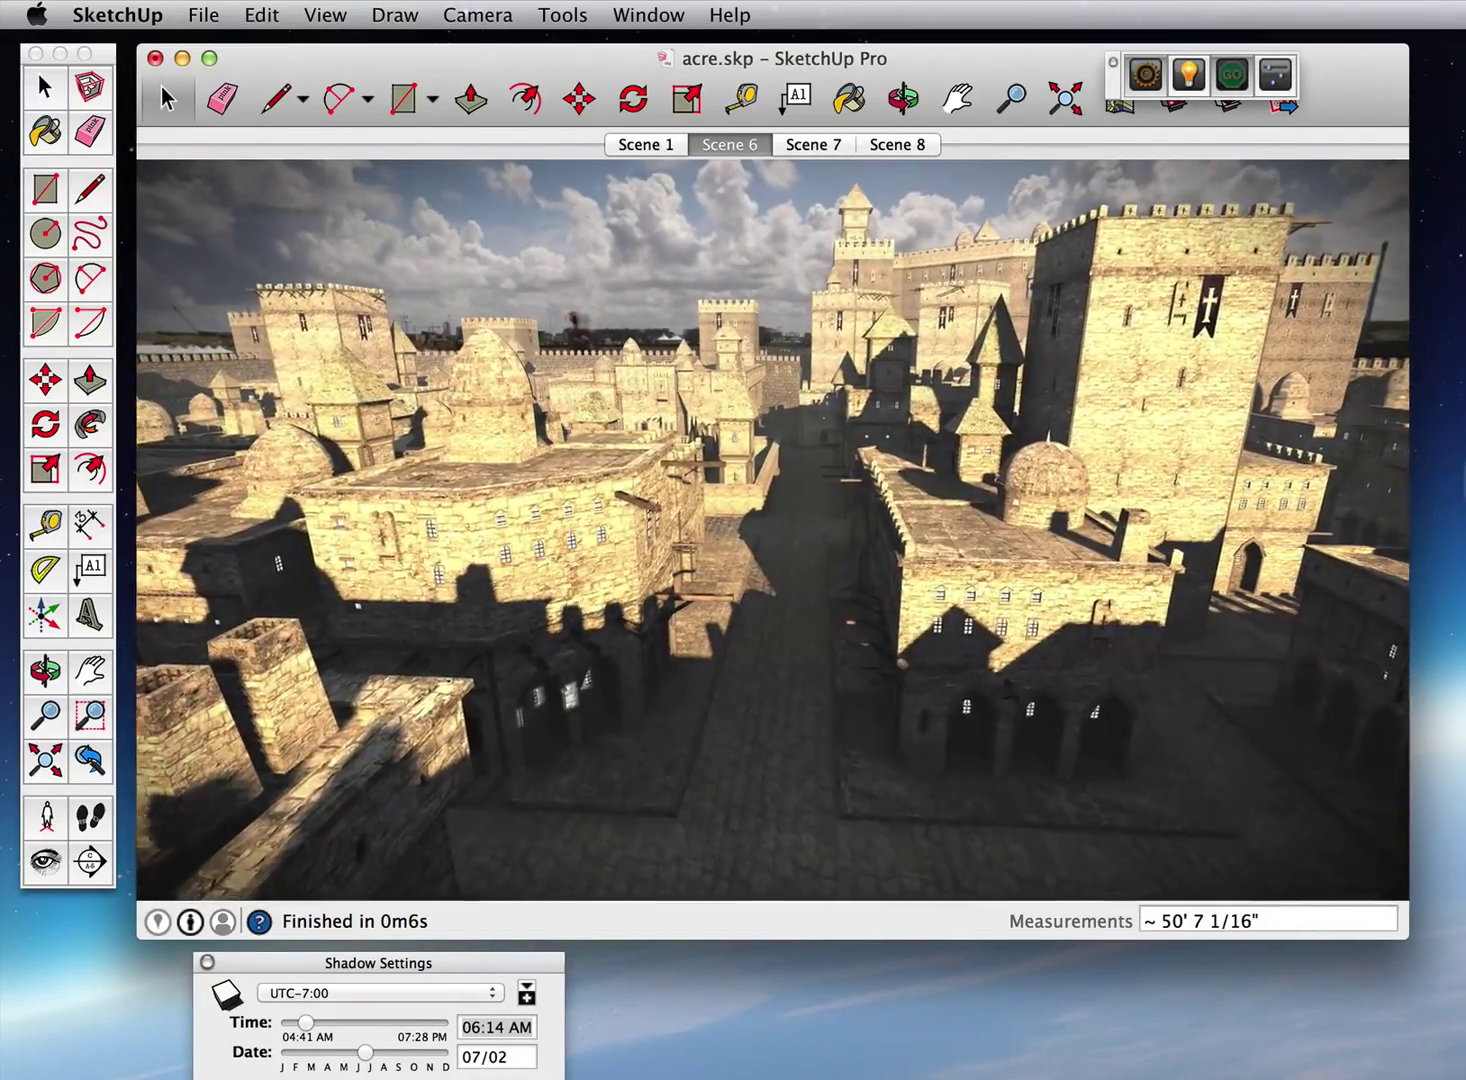
{"action": "left_click_drag", "start_coordinate": [1295, 208], "coordinate": [1258, 207]}
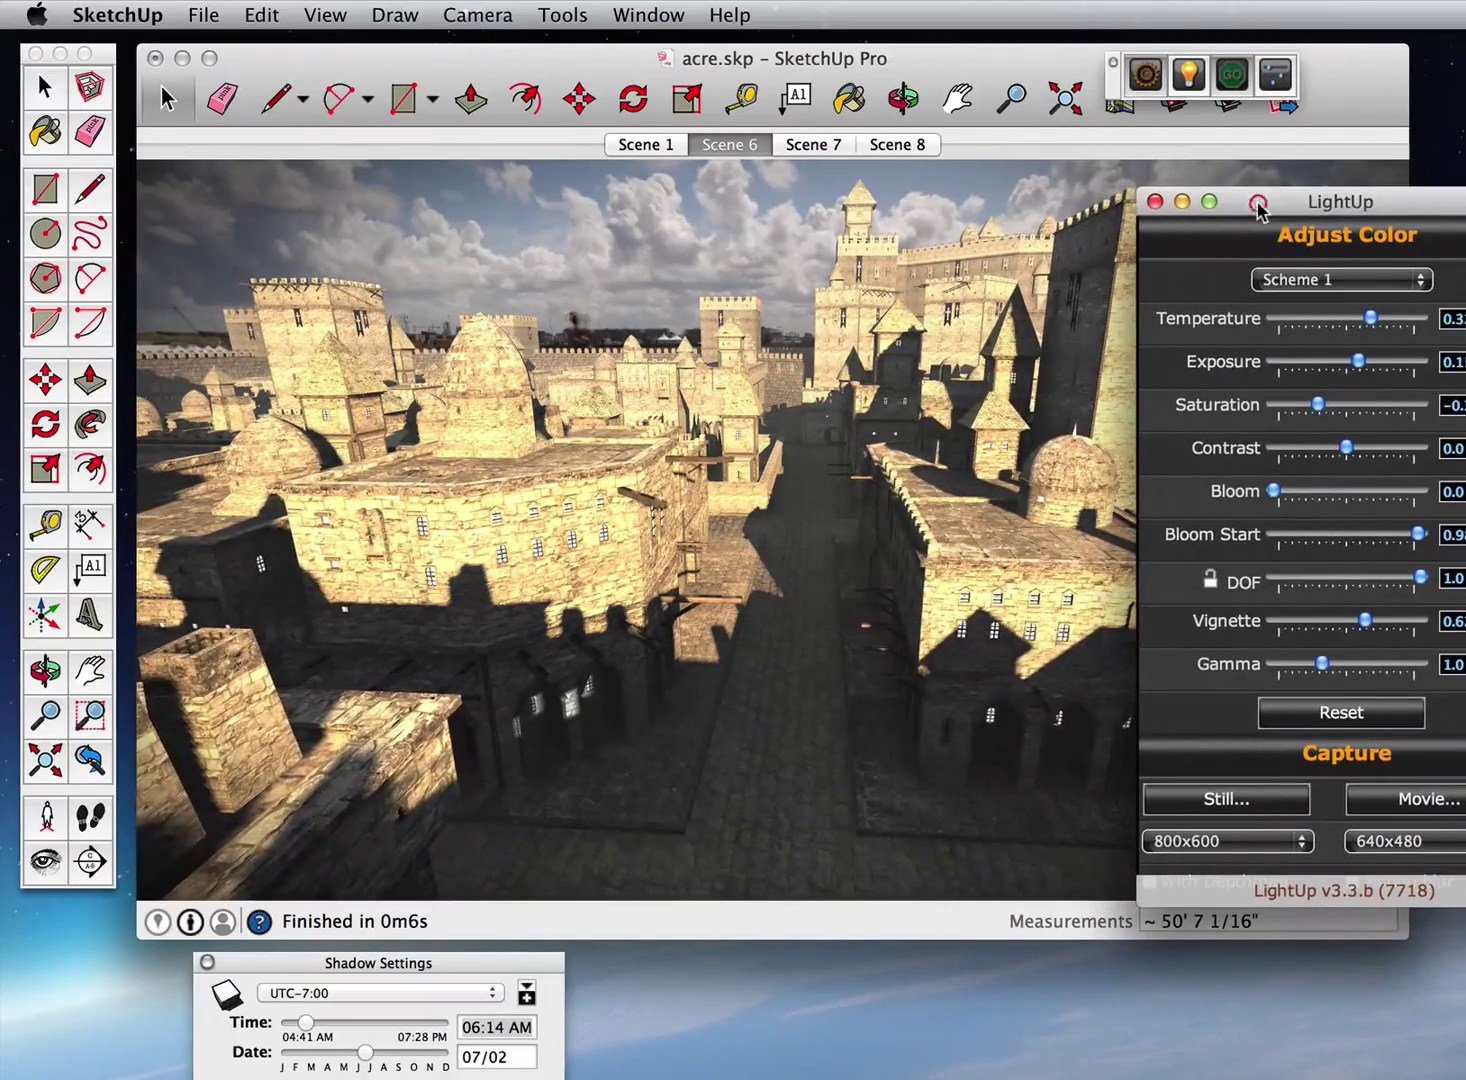
- Lower saturation, raise vignette to 0.7 and switch to colour Scheme 3
{"action": "left_click", "coordinate": [1324, 406]}
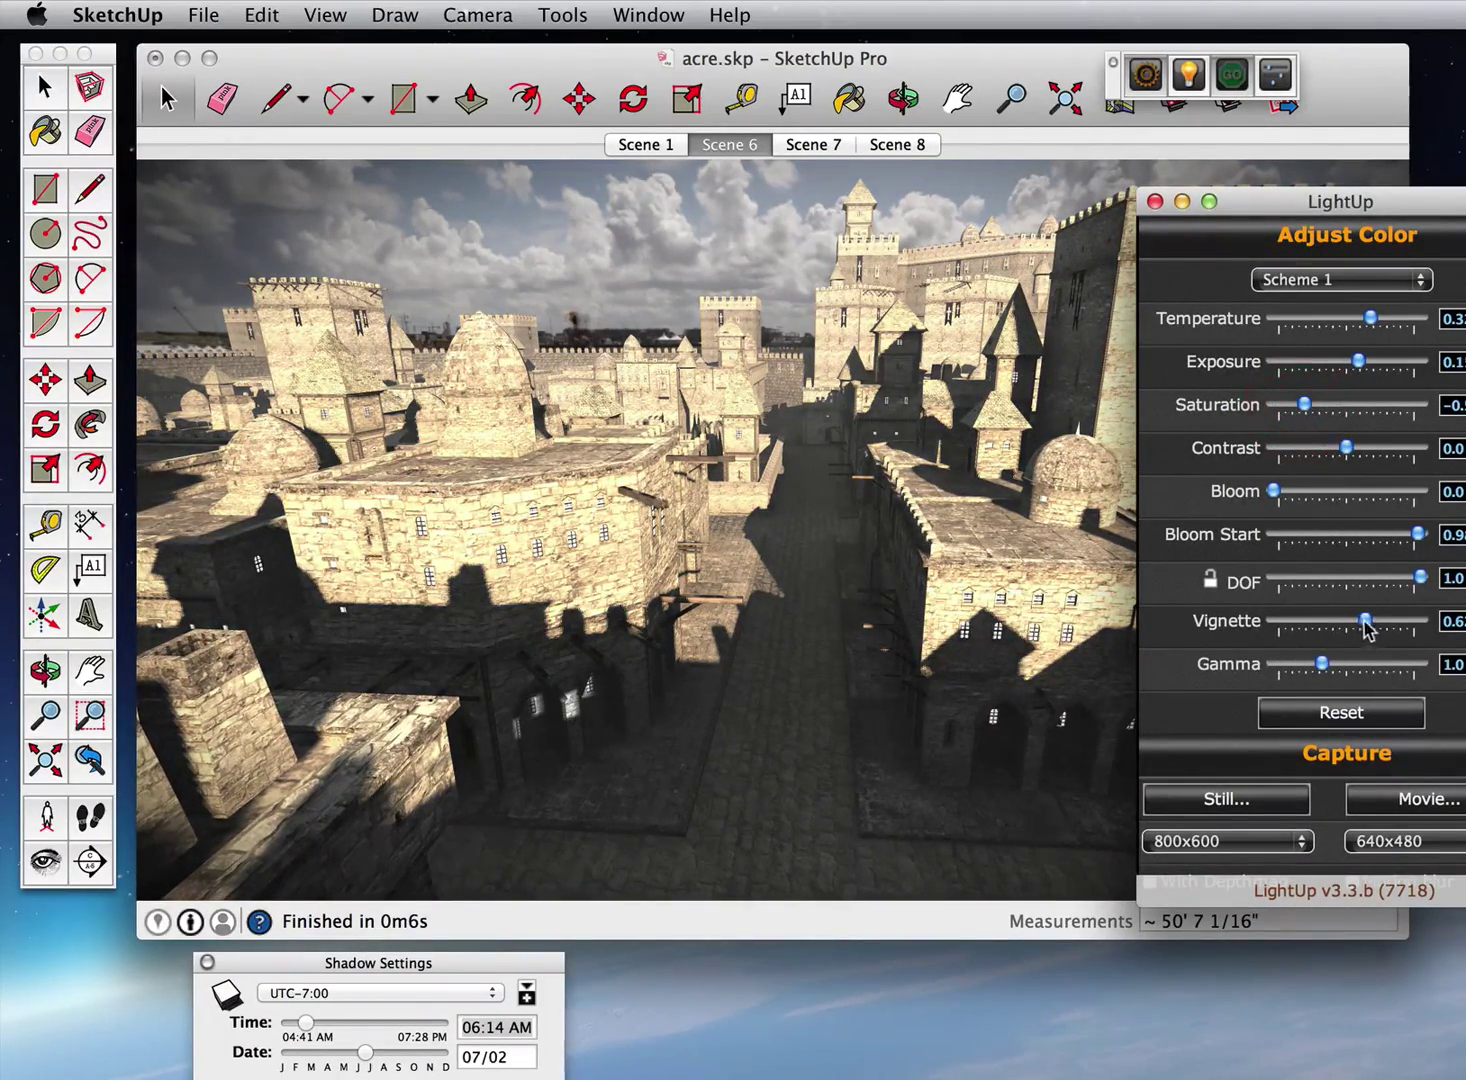
{"action": "left_click_drag", "start_coordinate": [1366, 622], "coordinate": [1387, 622]}
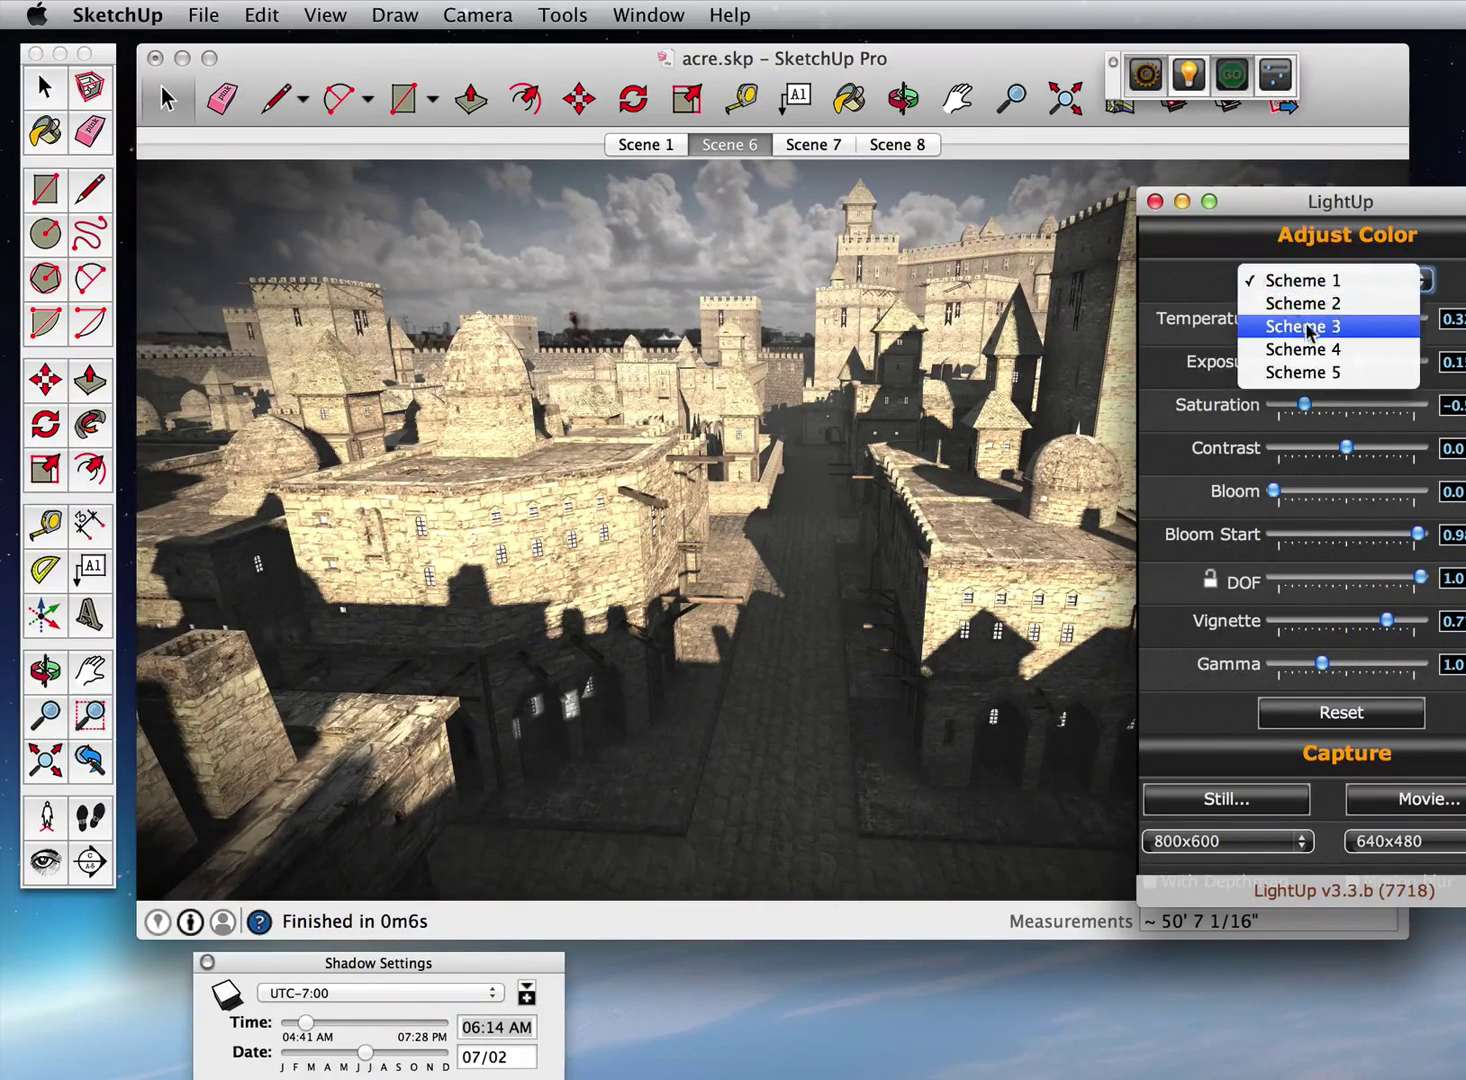
{"action": "left_click", "coordinate": [1309, 328]}
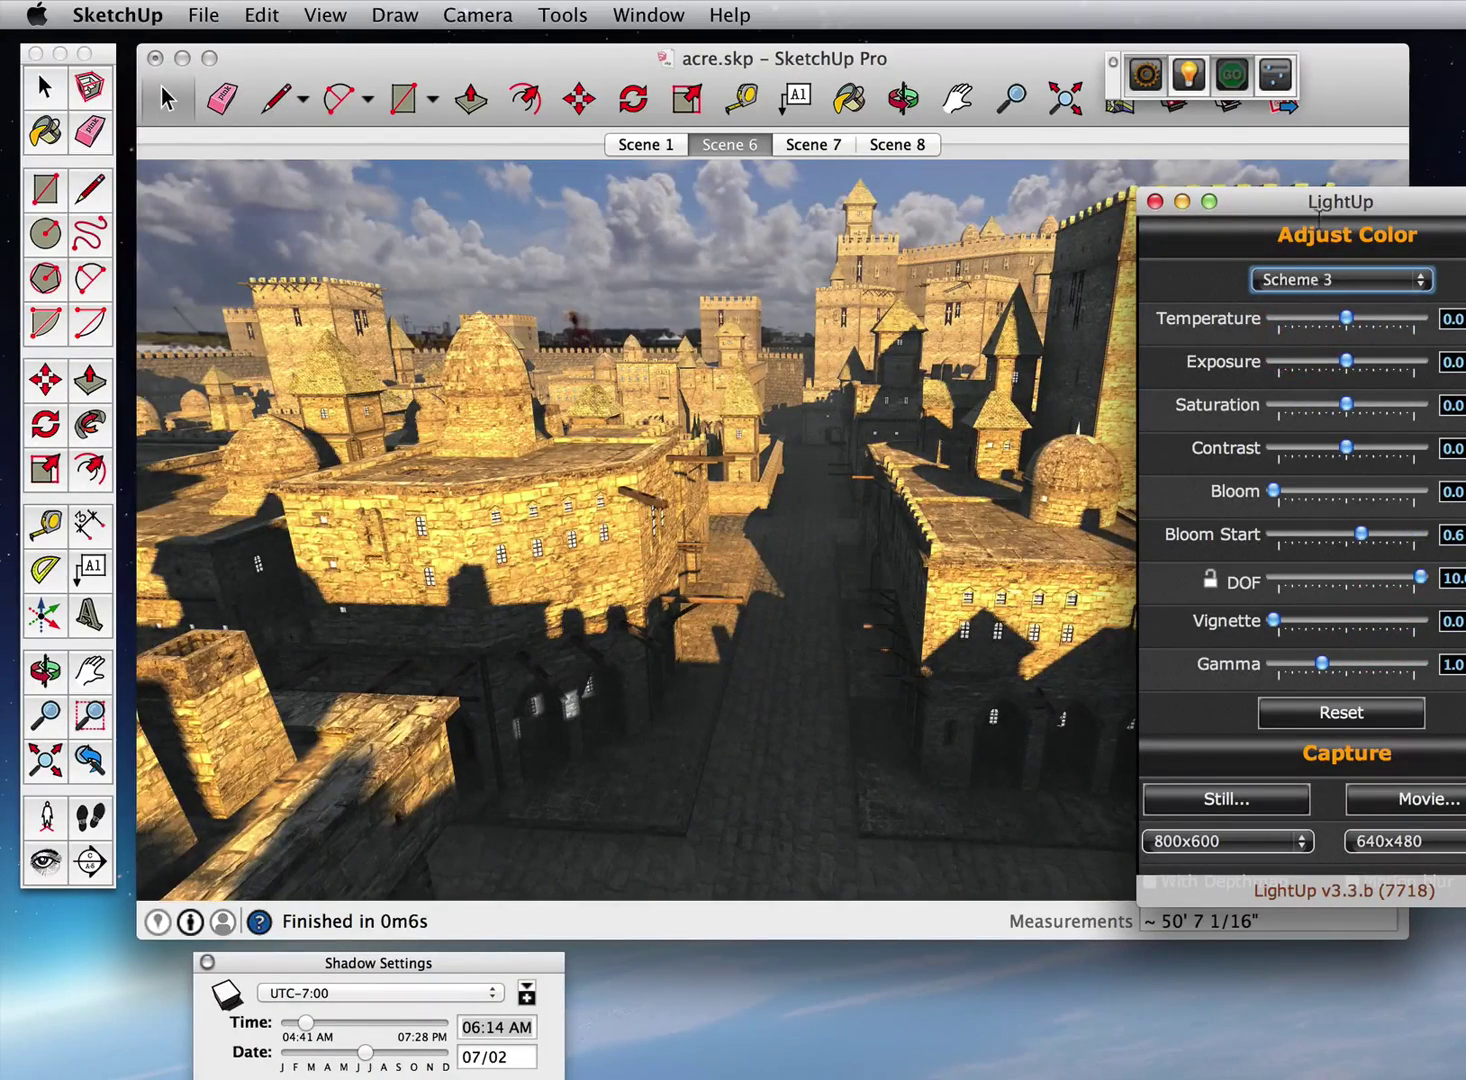
- Move the colour settings off the render and orbit the town to a new angle
{"action": "left_click_drag", "start_coordinate": [1320, 200], "coordinate": [1465, 360]}
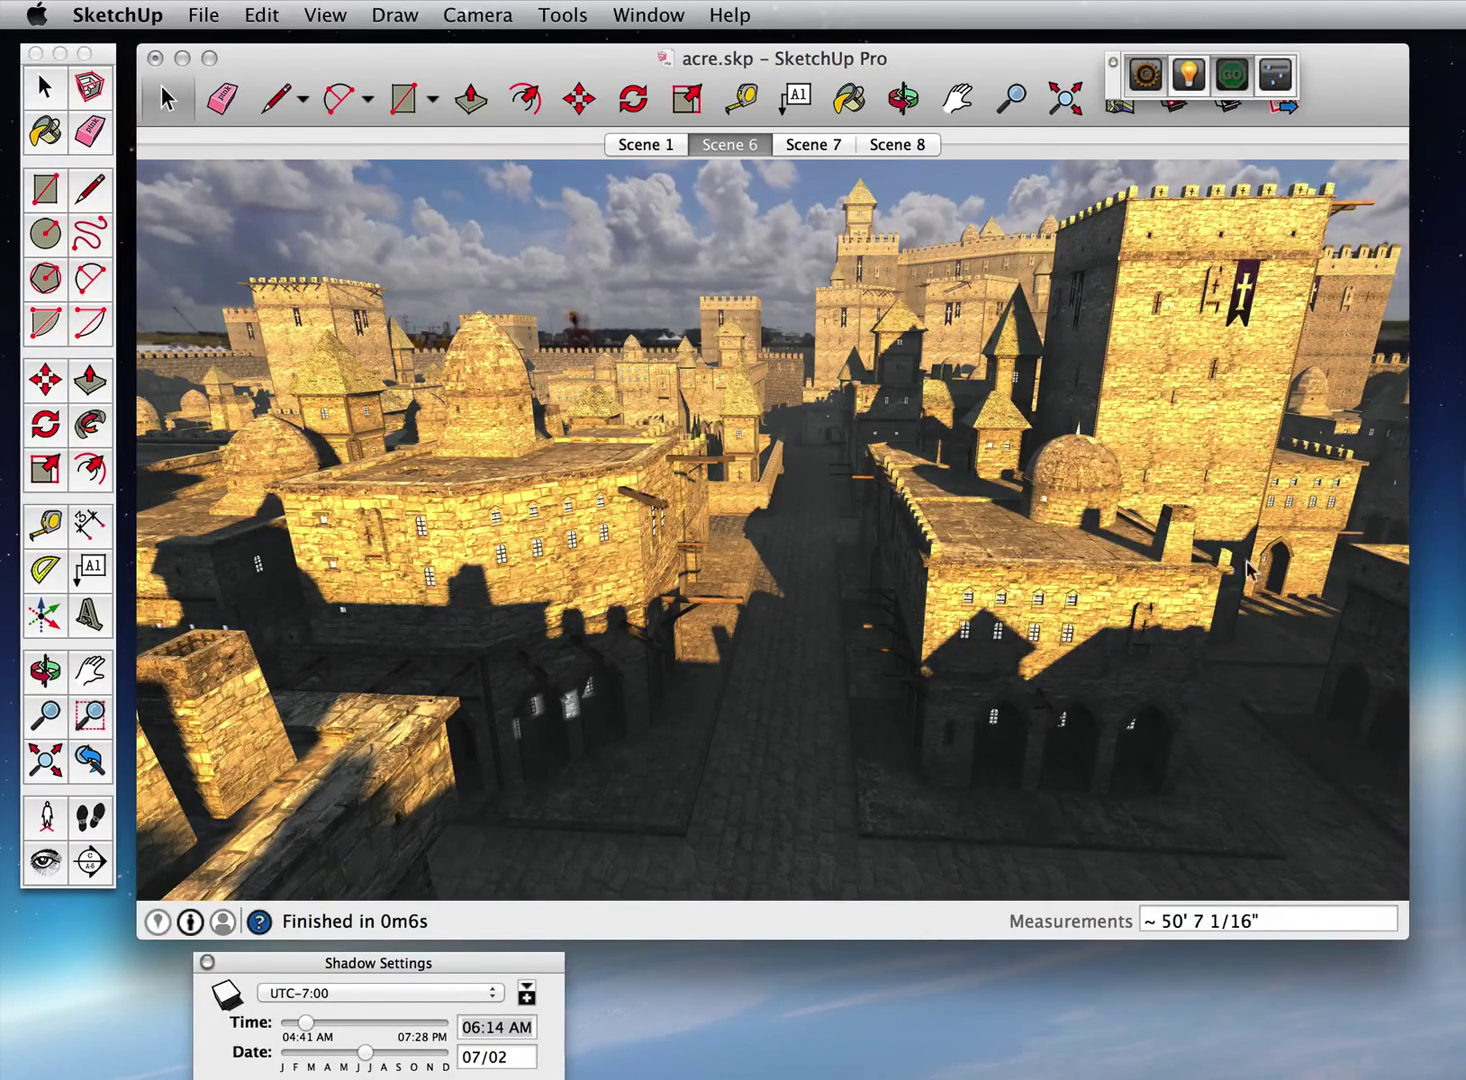
{"action": "left_click", "coordinate": [1143, 555]}
{"action": "middle_click_drag", "start_coordinate": [1143, 555], "coordinate": [1068, 543]}
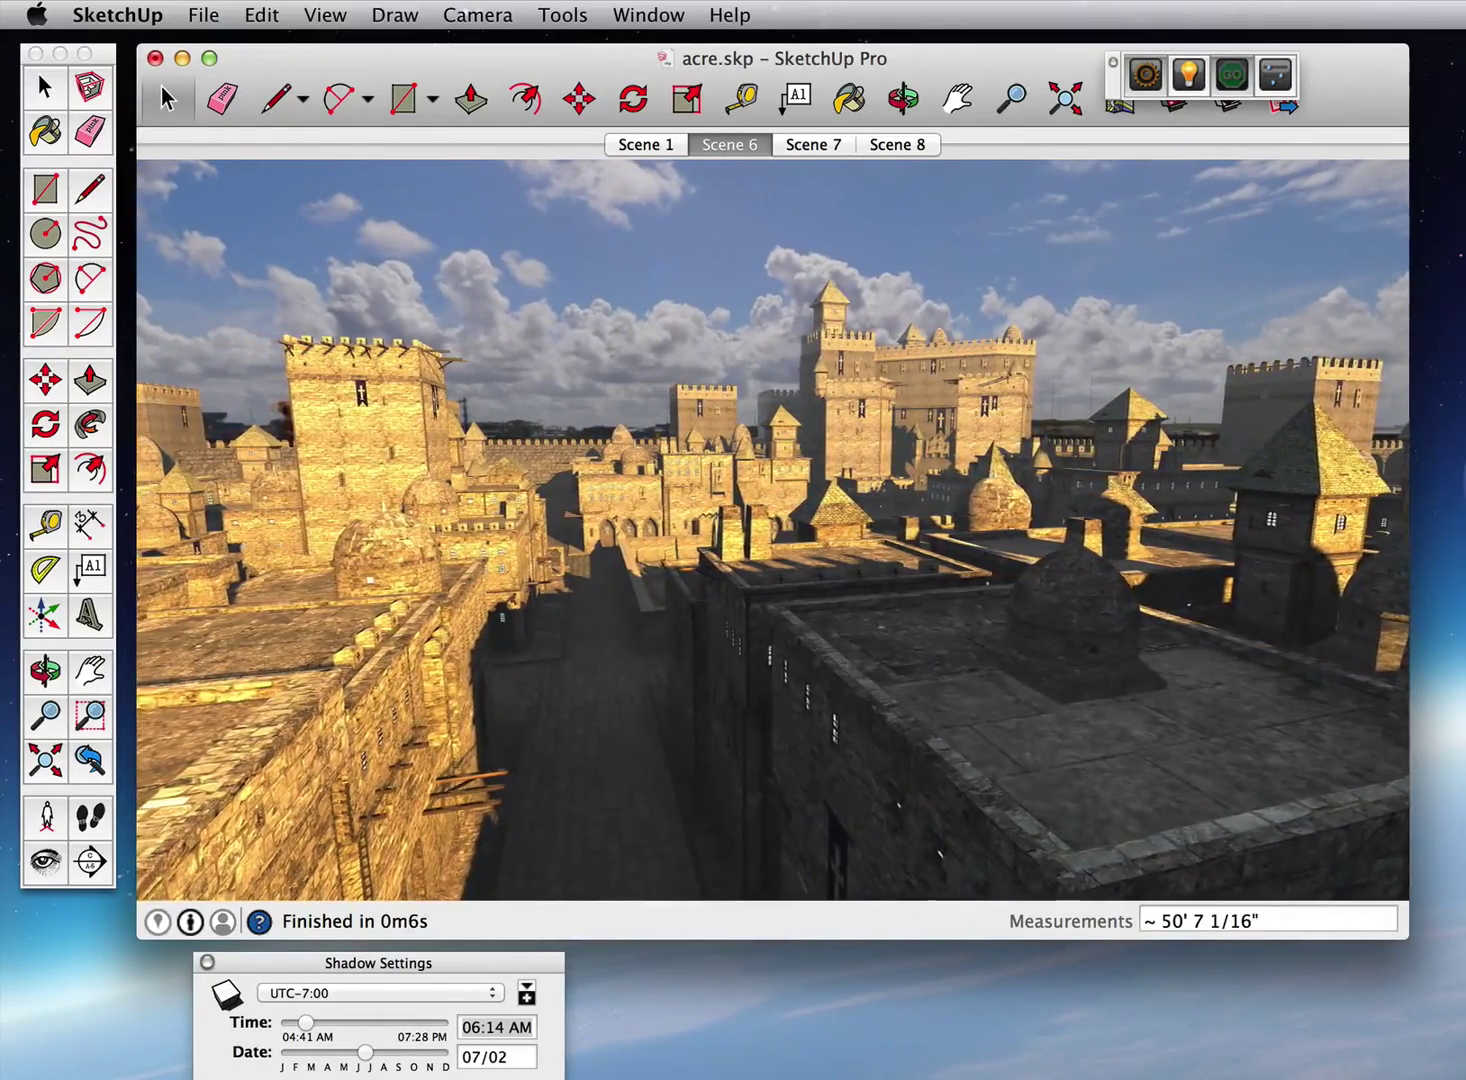
- Set the LightUp Capture still size to 1920x1080 (HD) and save the still to the Desktop
{"action": "left_click", "coordinate": [1189, 74]}
{"action": "scroll", "coordinate": [1122, 690], "scroll_direction": "down", "scroll_amount": 2}
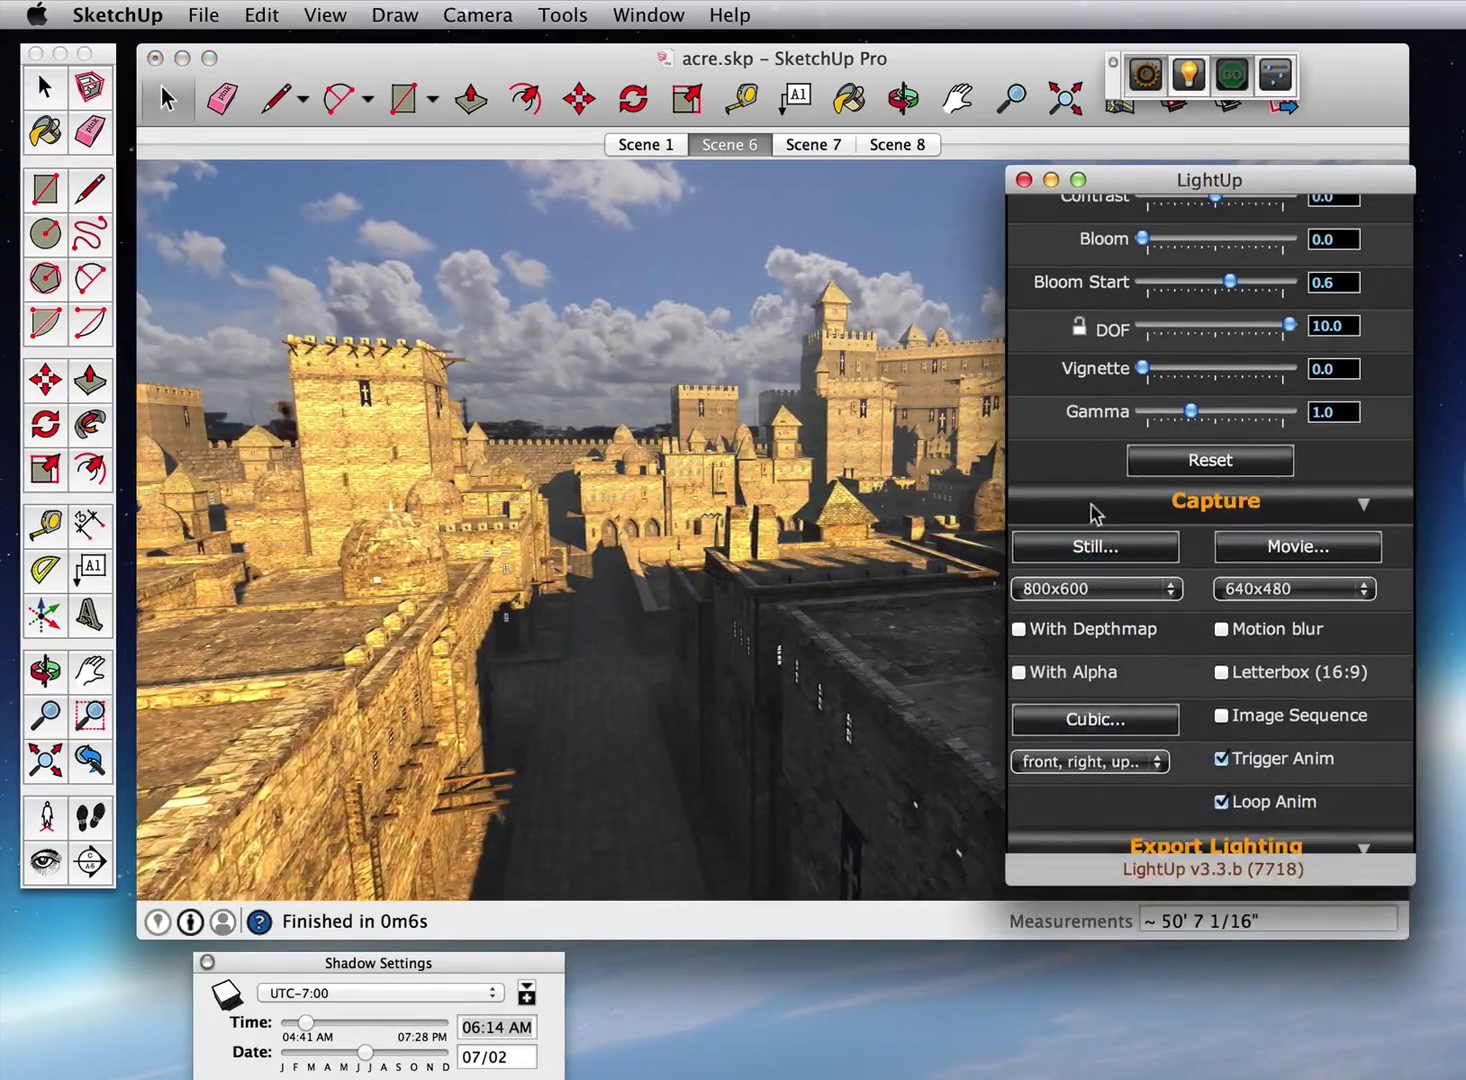
{"action": "left_click", "coordinate": [1095, 592]}
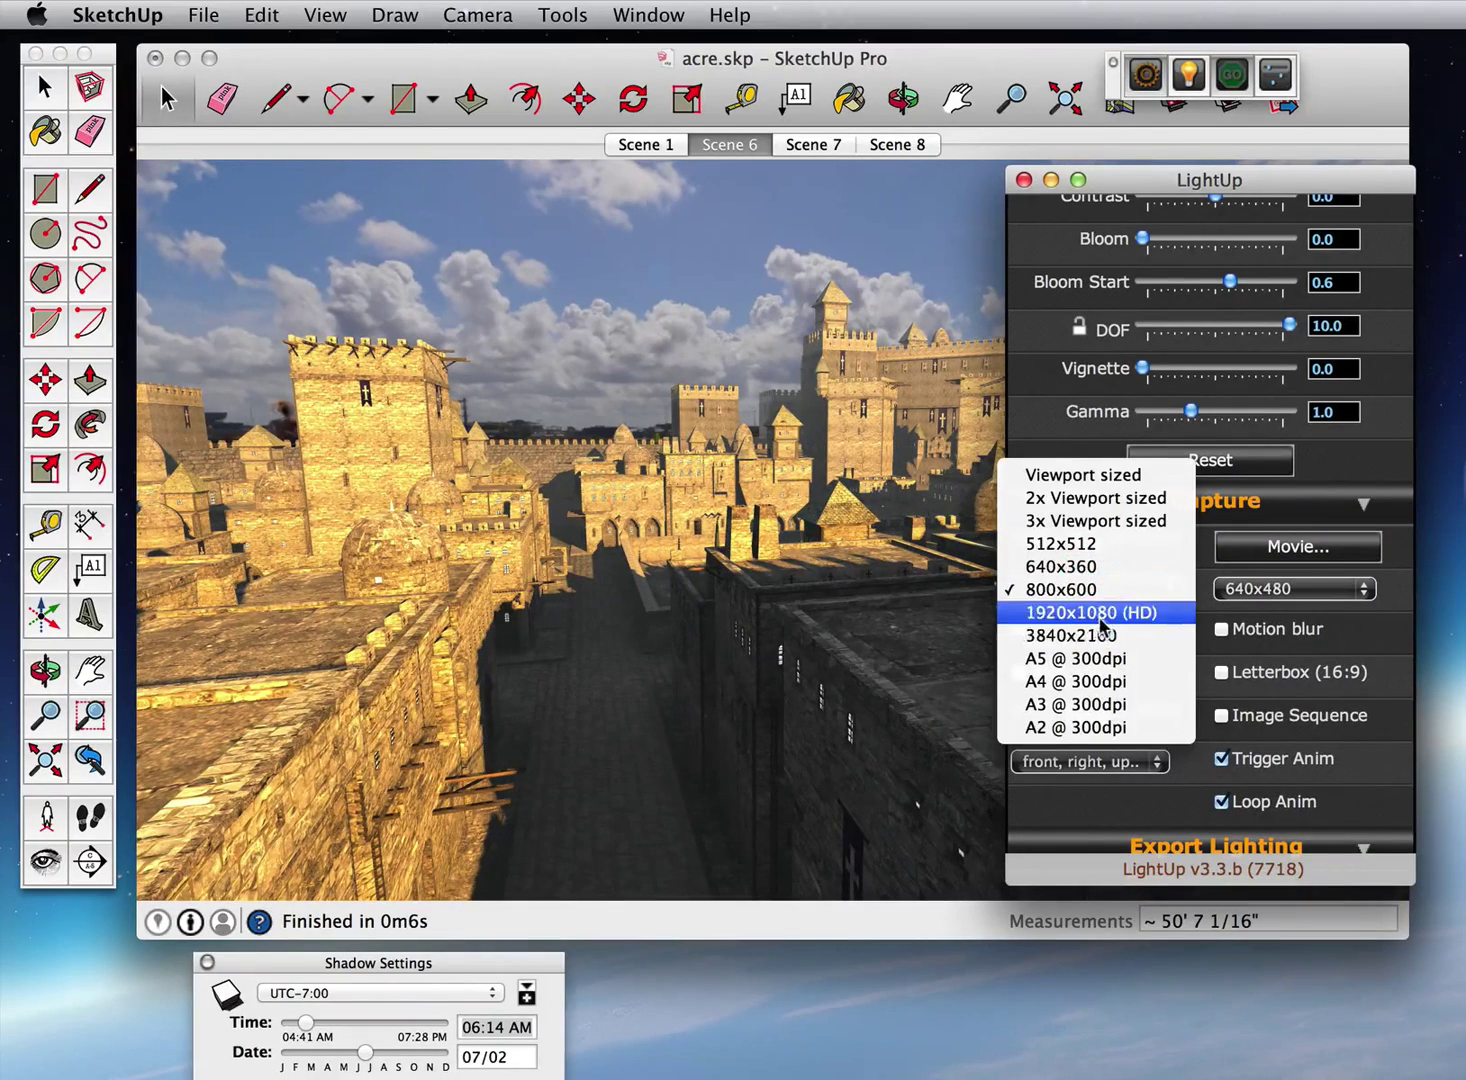
{"action": "left_click", "coordinate": [1100, 612]}
{"action": "left_click", "coordinate": [1060, 558]}
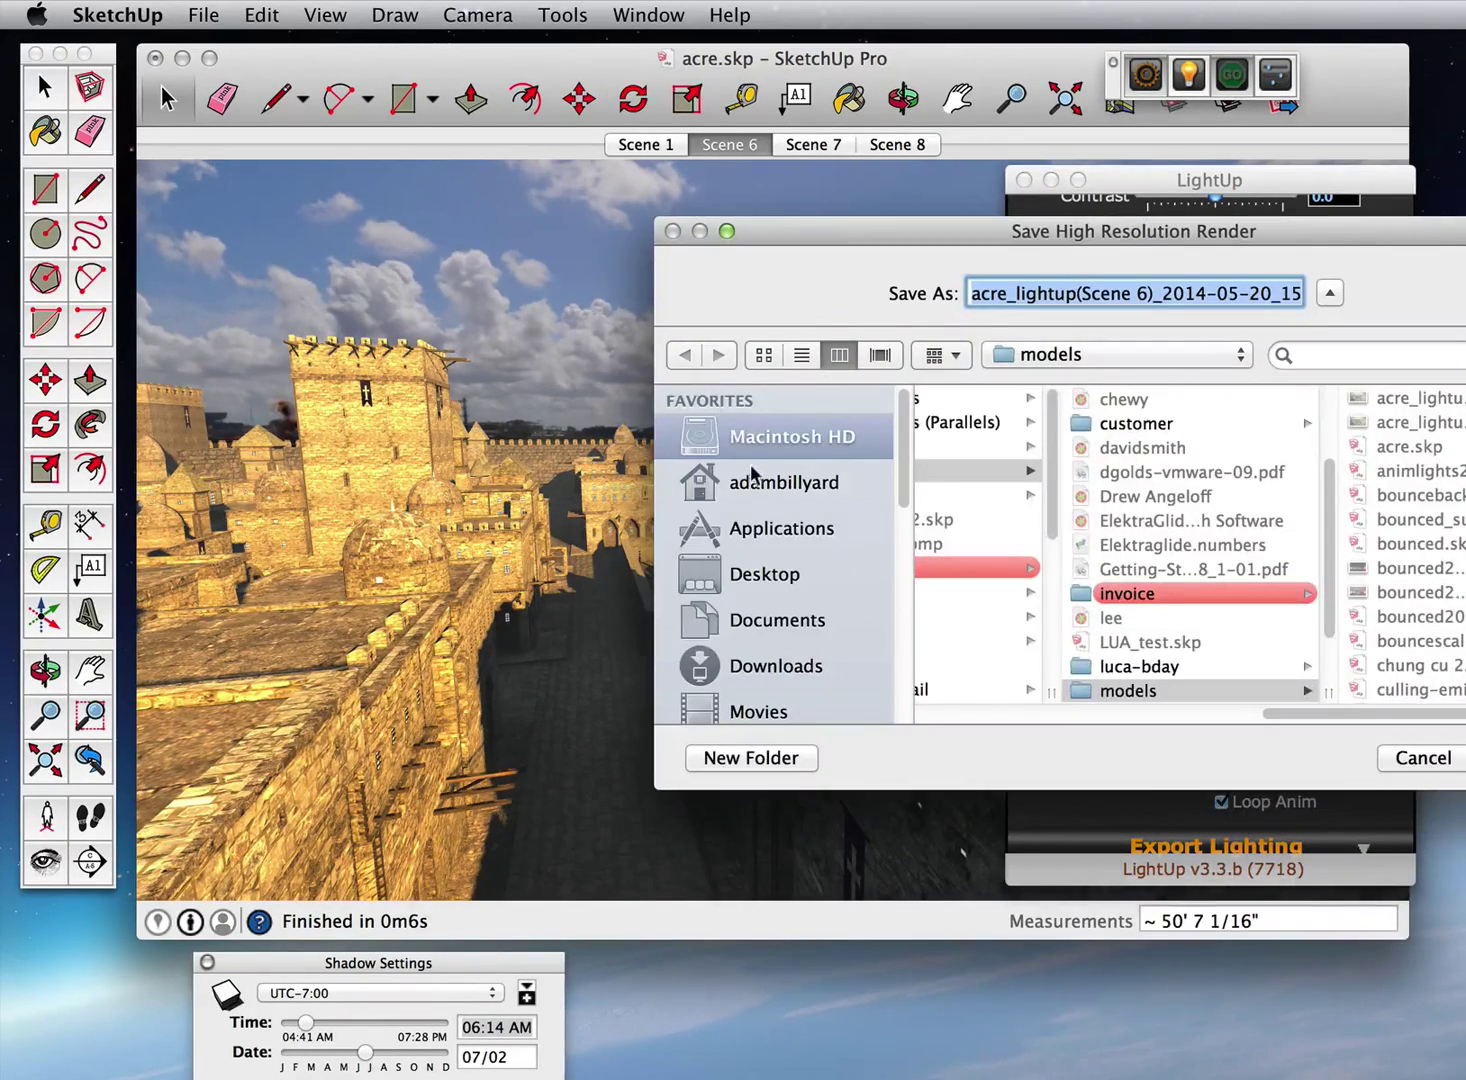
{"action": "left_click", "coordinate": [758, 480]}
{"action": "left_click", "coordinate": [876, 578]}
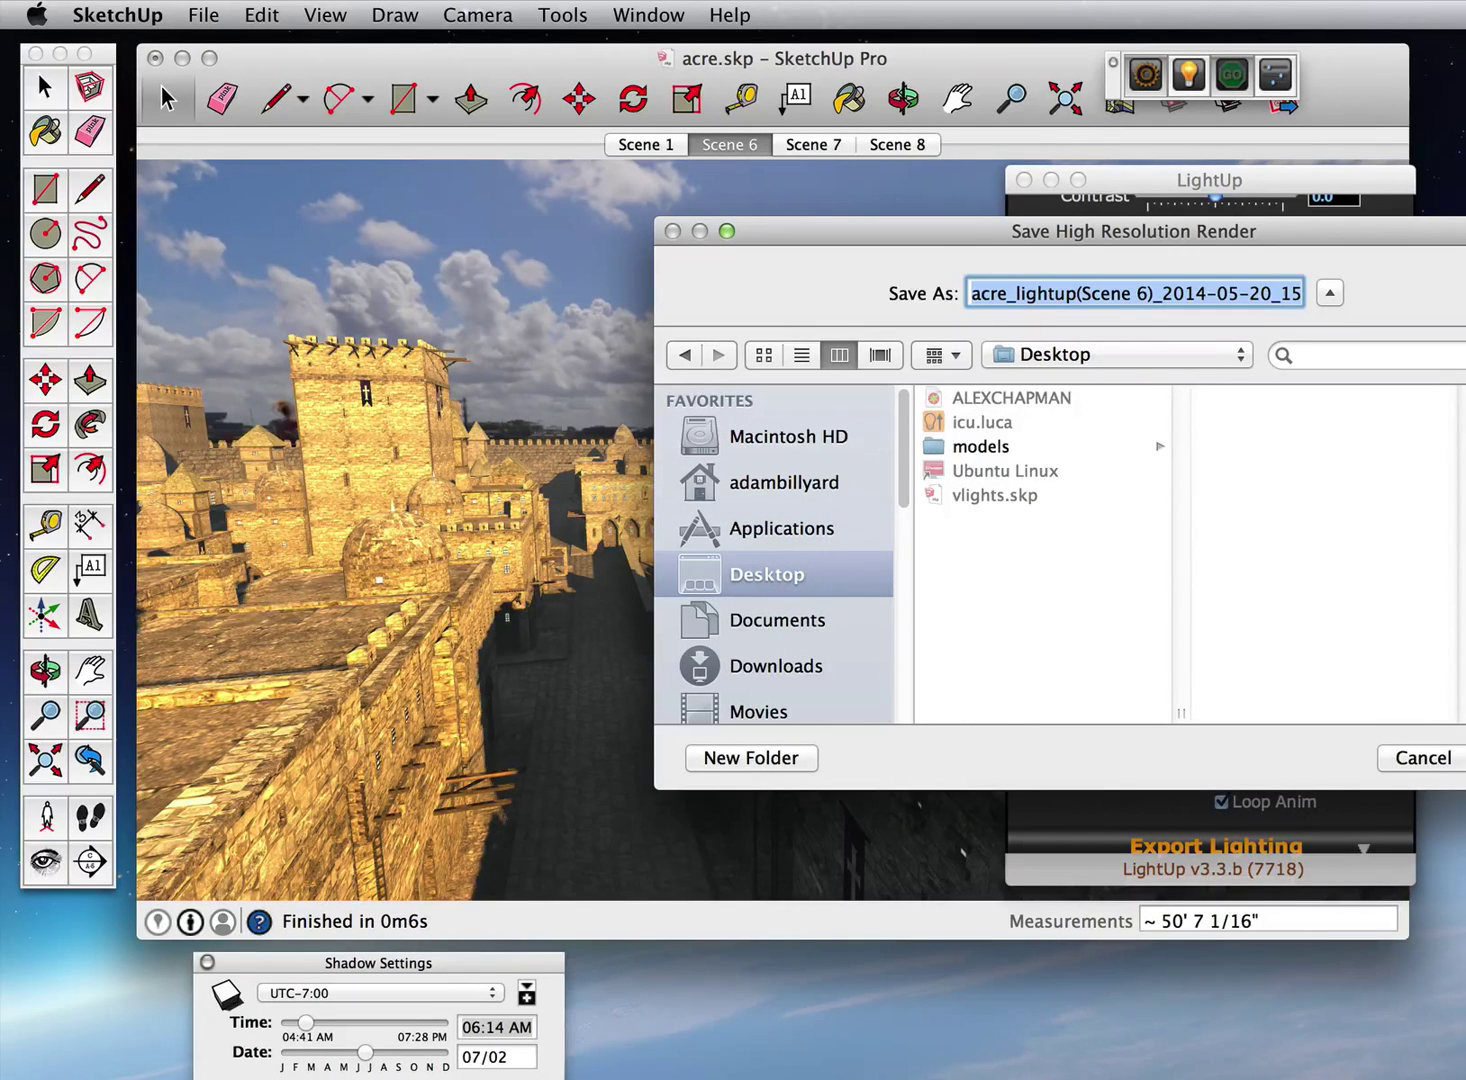
{"action": "key", "text": "Return"}
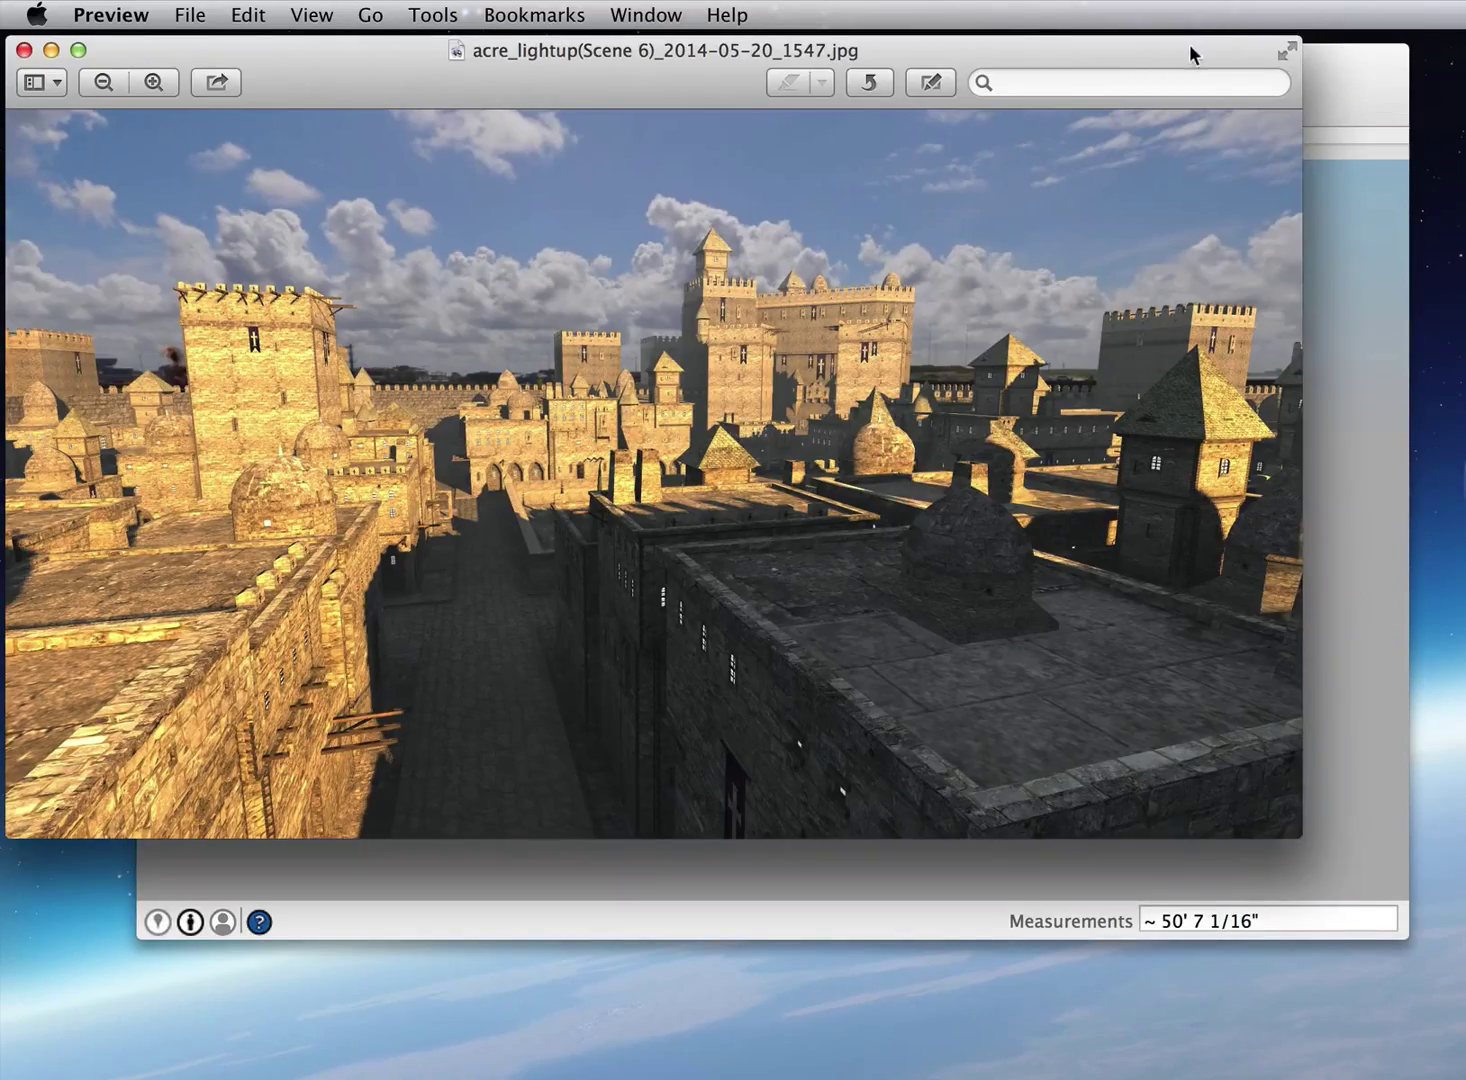
- Move the Preview window aside and orbit SketchUp's view to the walled garden courtyard
{"action": "left_click_drag", "start_coordinate": [1190, 55], "coordinate": [1440, 208]}
{"action": "left_click", "coordinate": [1112, 68]}
{"action": "mouse_move", "coordinate": [952, 502]}
{"action": "middle_mouse_down"}
{"action": "mouse_move", "coordinate": [986, 510]}
{"action": "mouse_move", "coordinate": [906, 465]}
{"action": "mouse_move", "coordinate": [1089, 484]}
{"action": "middle_mouse_up"}
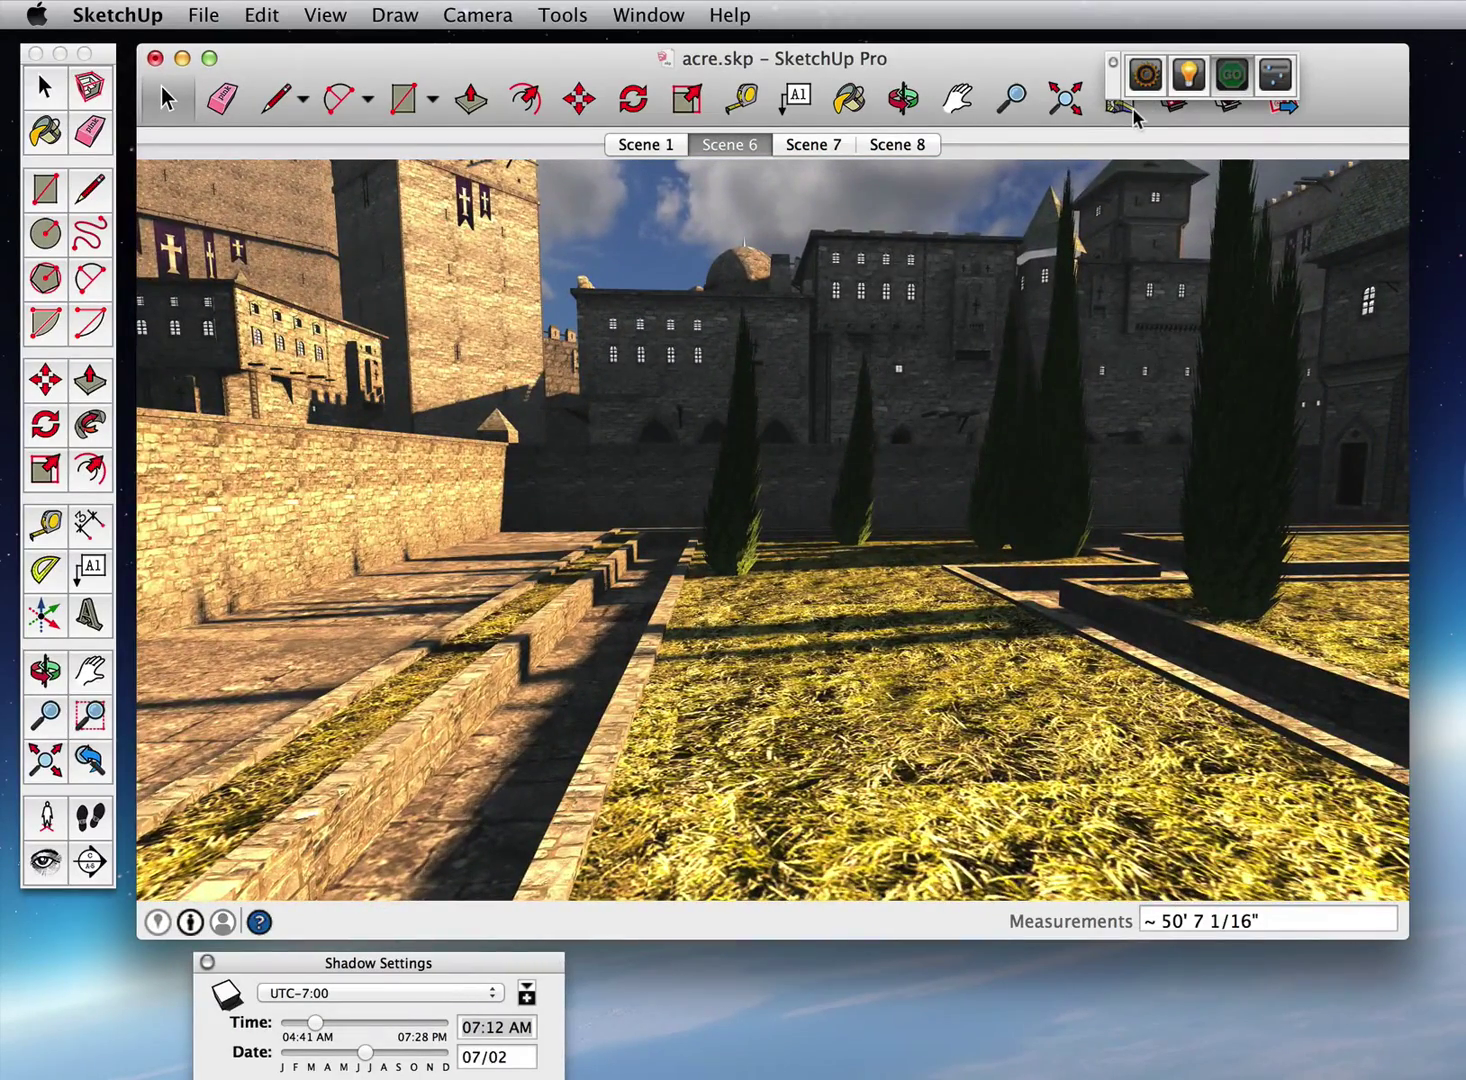
- Set LightUp Capture's cubic projection to Panorama and save the panorama to the Desktop
{"action": "left_click", "coordinate": [1130, 106]}
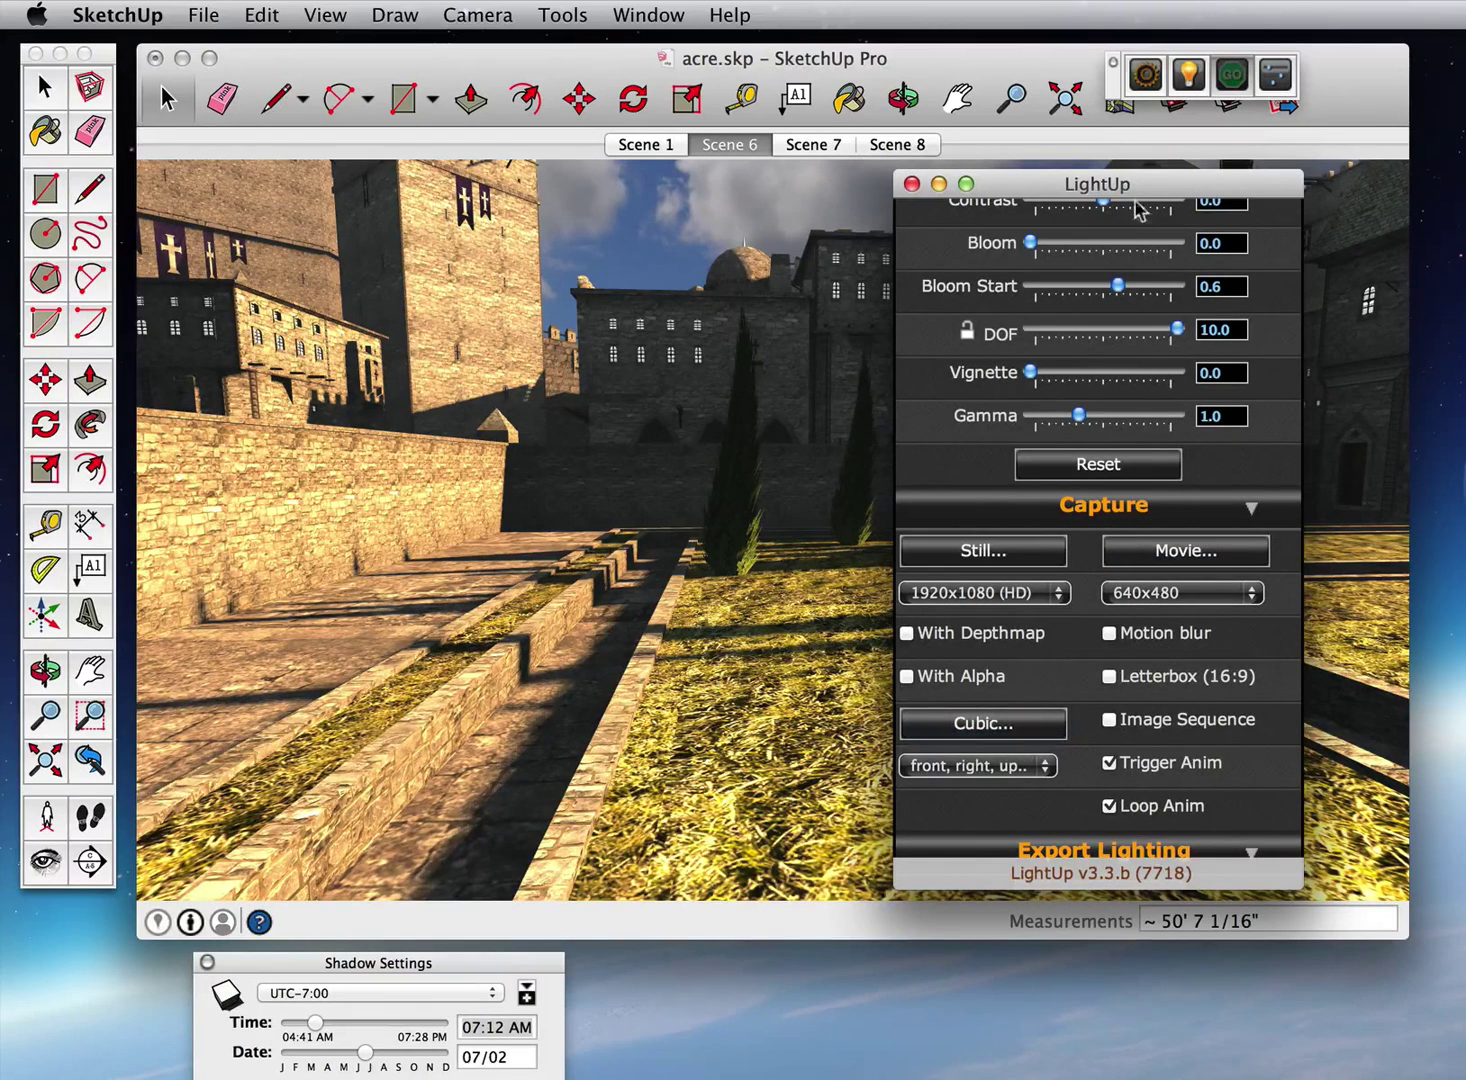
{"action": "left_click_drag", "start_coordinate": [1148, 190], "coordinate": [1220, 160]}
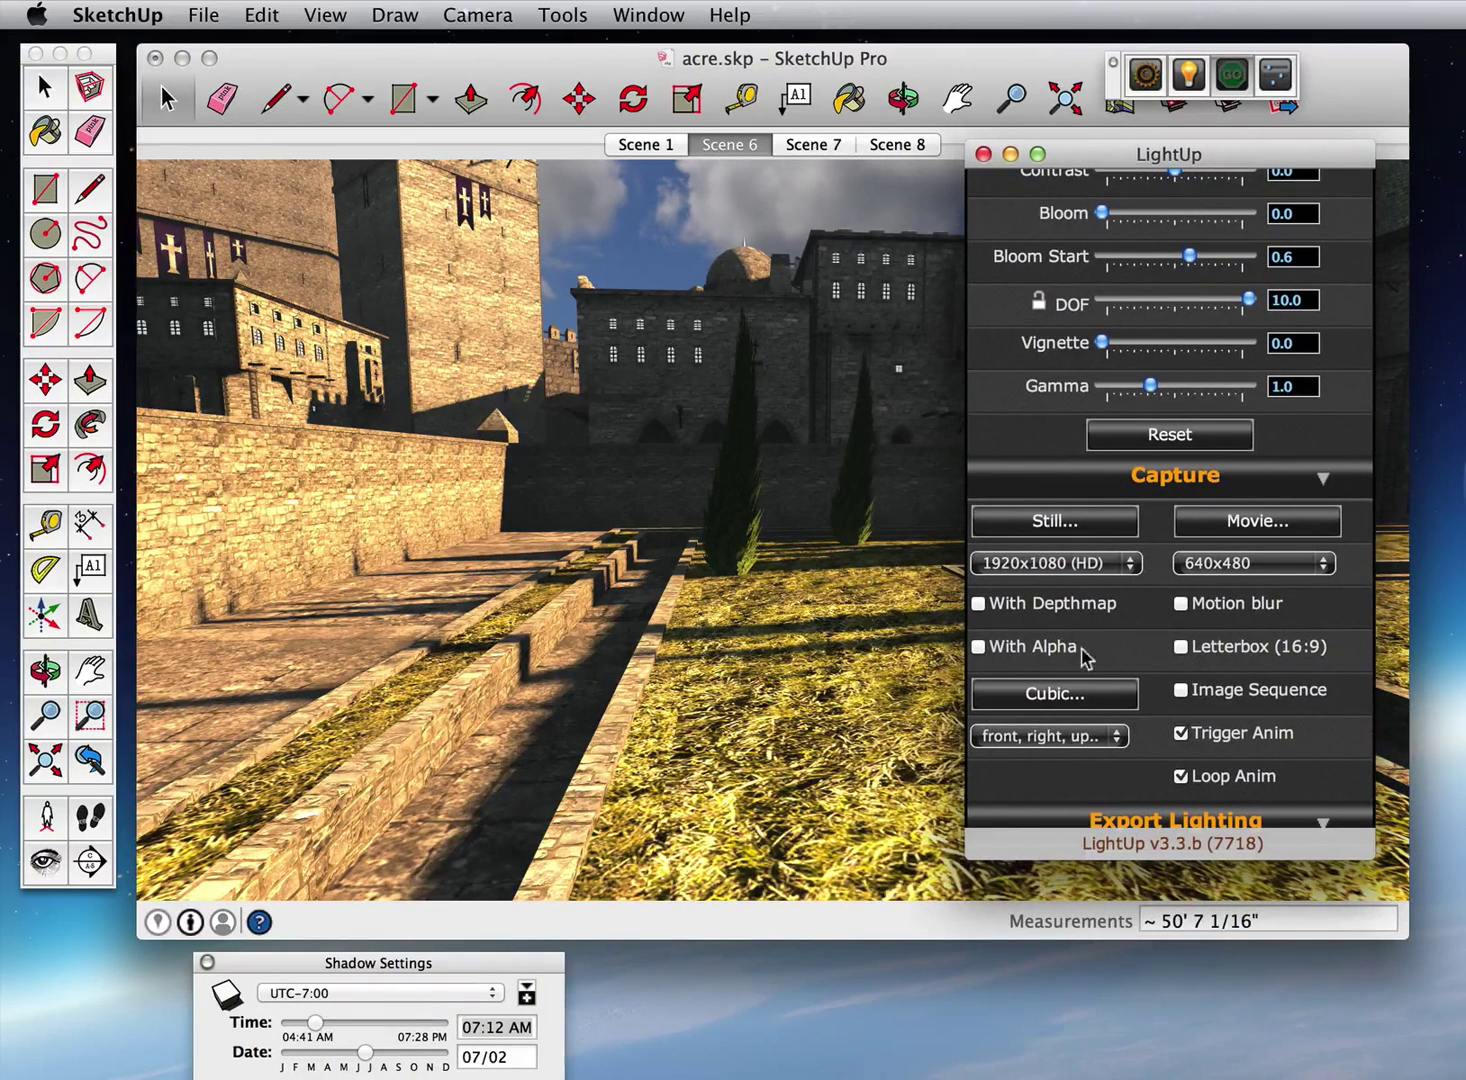
{"action": "left_click", "coordinate": [1082, 737]}
{"action": "left_click", "coordinate": [1058, 808]}
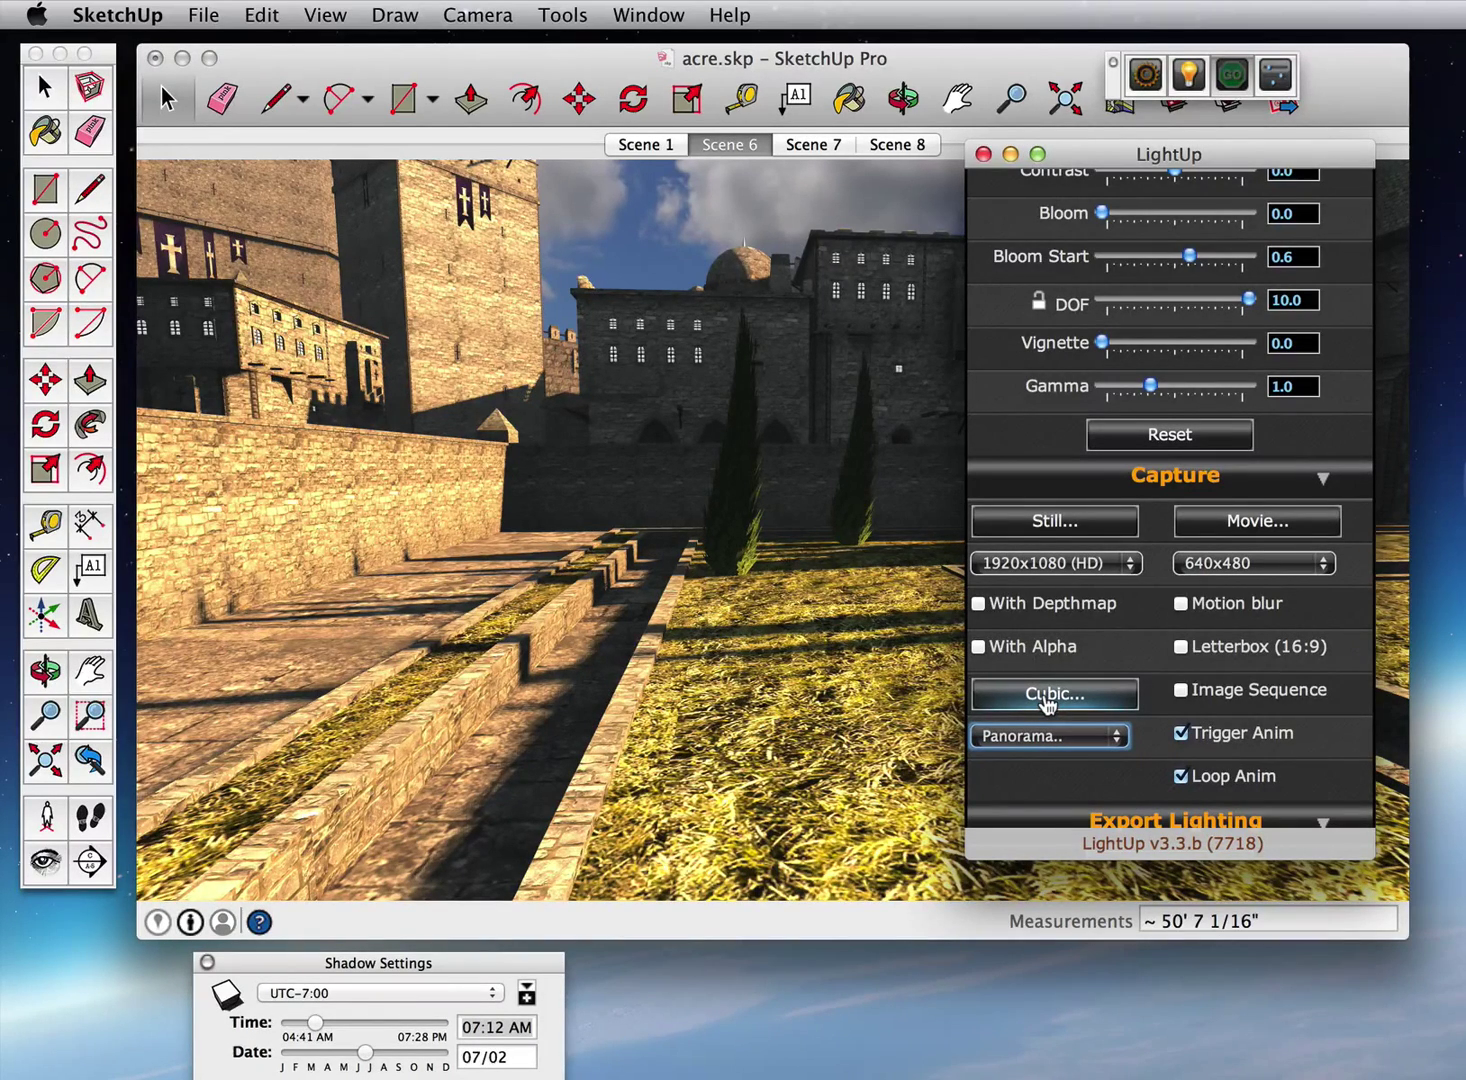
{"action": "left_click", "coordinate": [1046, 703]}
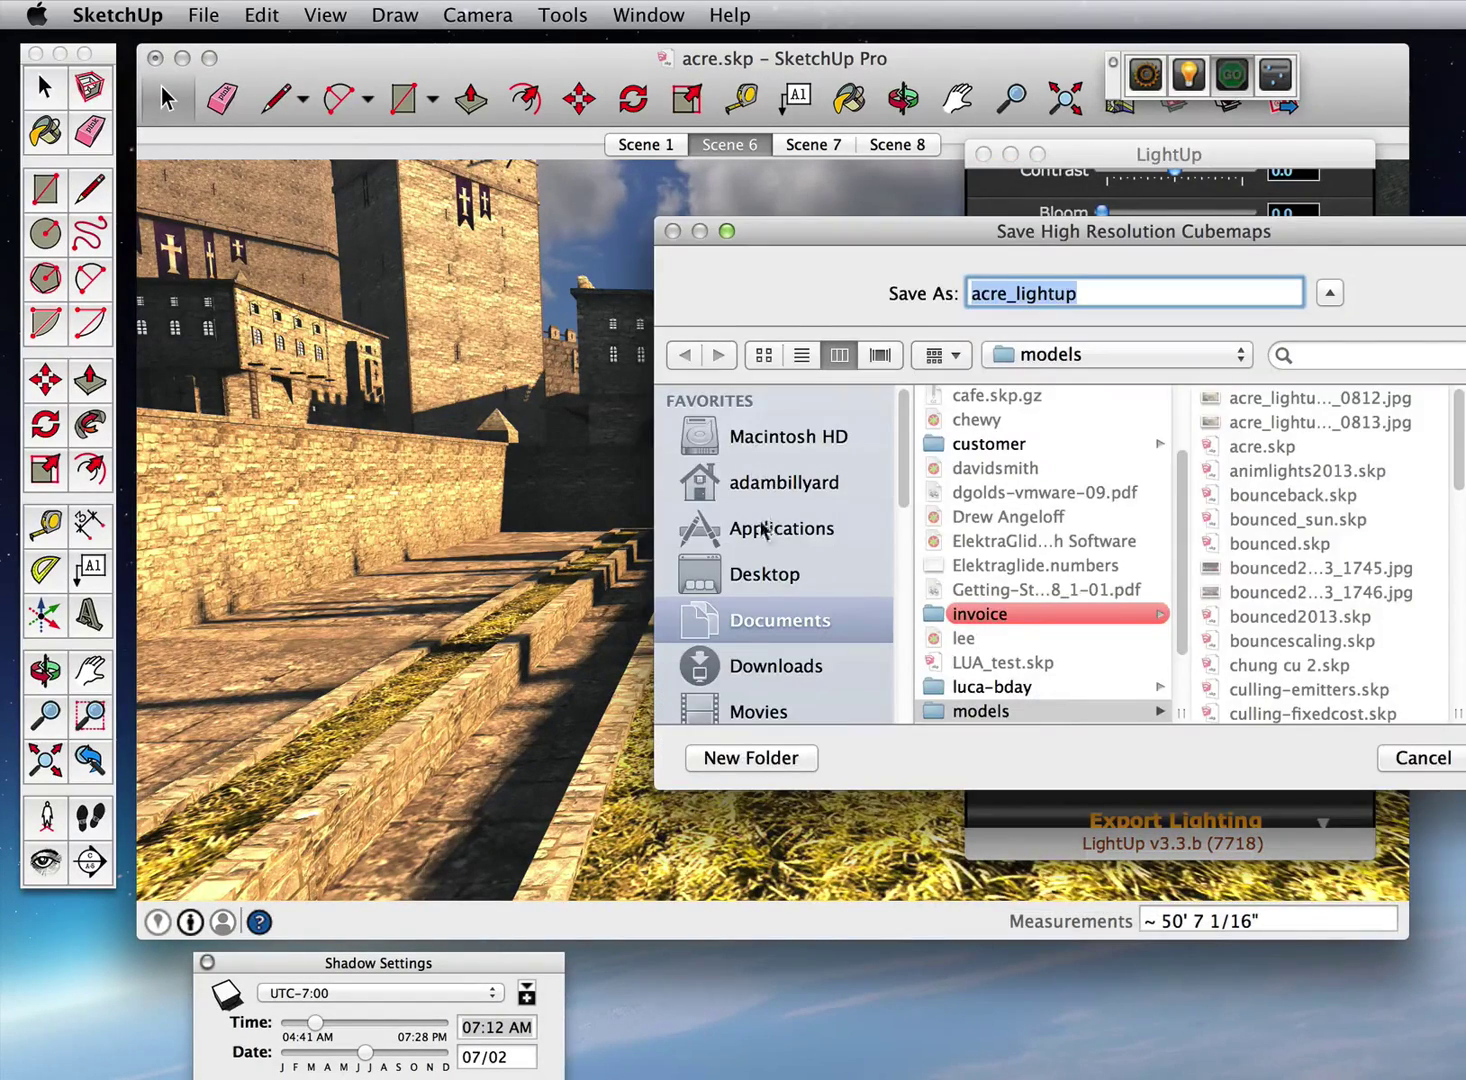
{"action": "left_click", "coordinate": [765, 570]}
- Confirm saving acre_lightup_pano.jpg and reposition its Preview window to review it
{"action": "key", "text": "Return"}
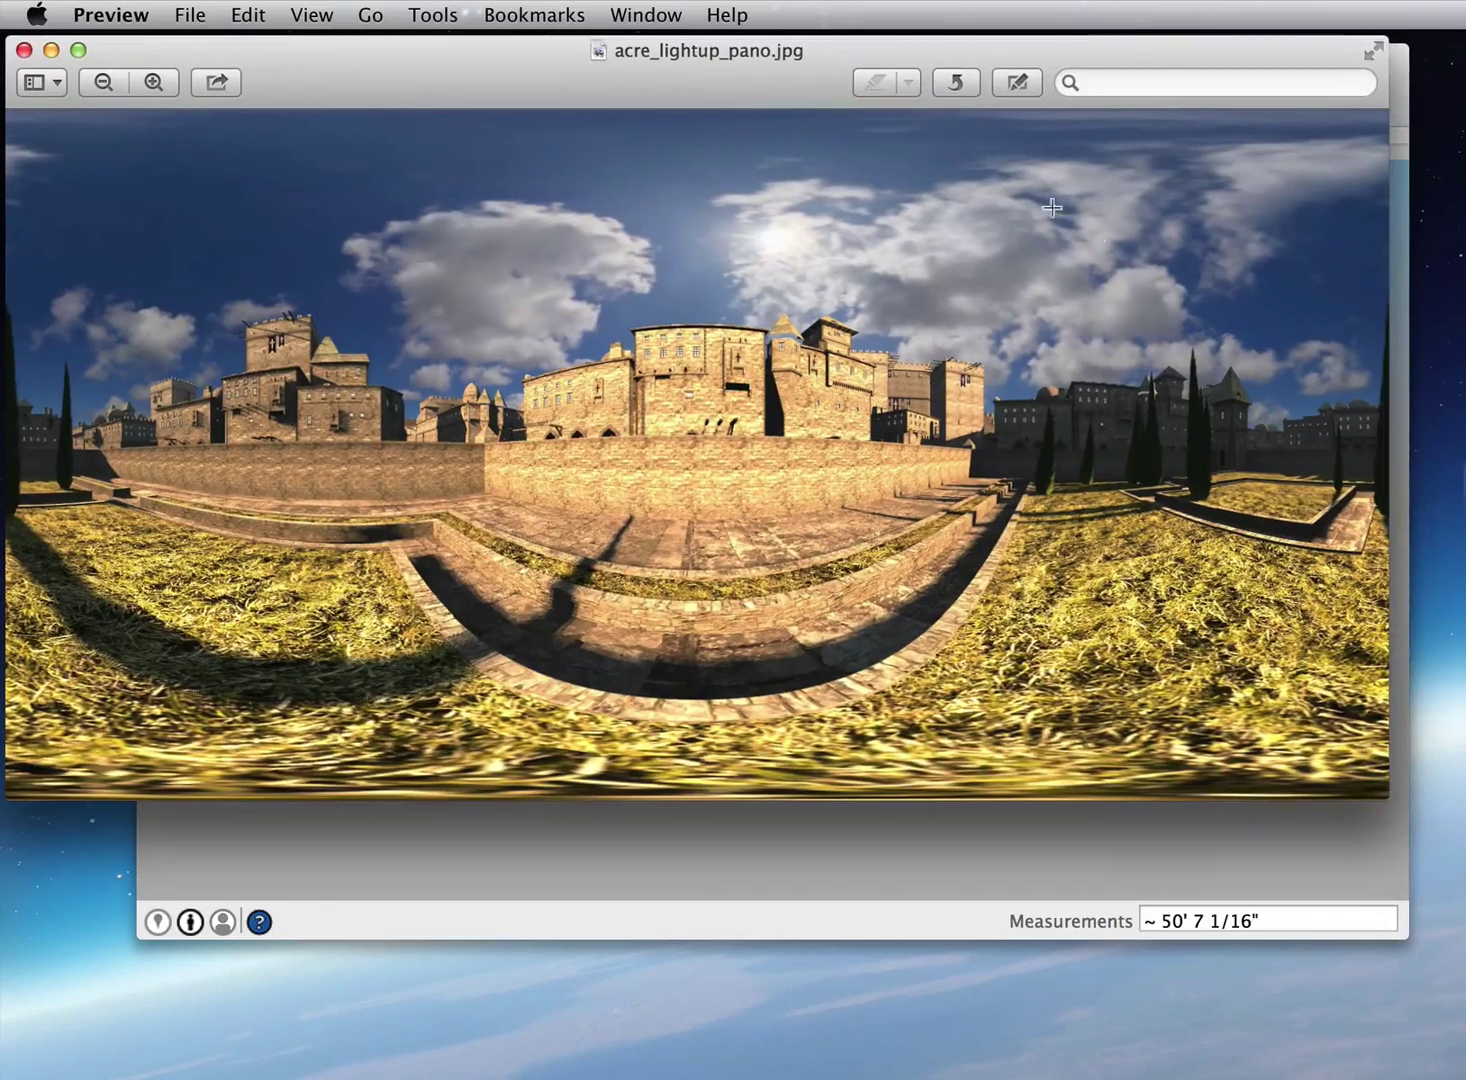
{"action": "mouse_move", "coordinate": [939, 52]}
{"action": "left_mouse_down"}
{"action": "mouse_move", "coordinate": [1079, 136]}
{"action": "mouse_move", "coordinate": [967, 102]}
{"action": "left_mouse_up"}
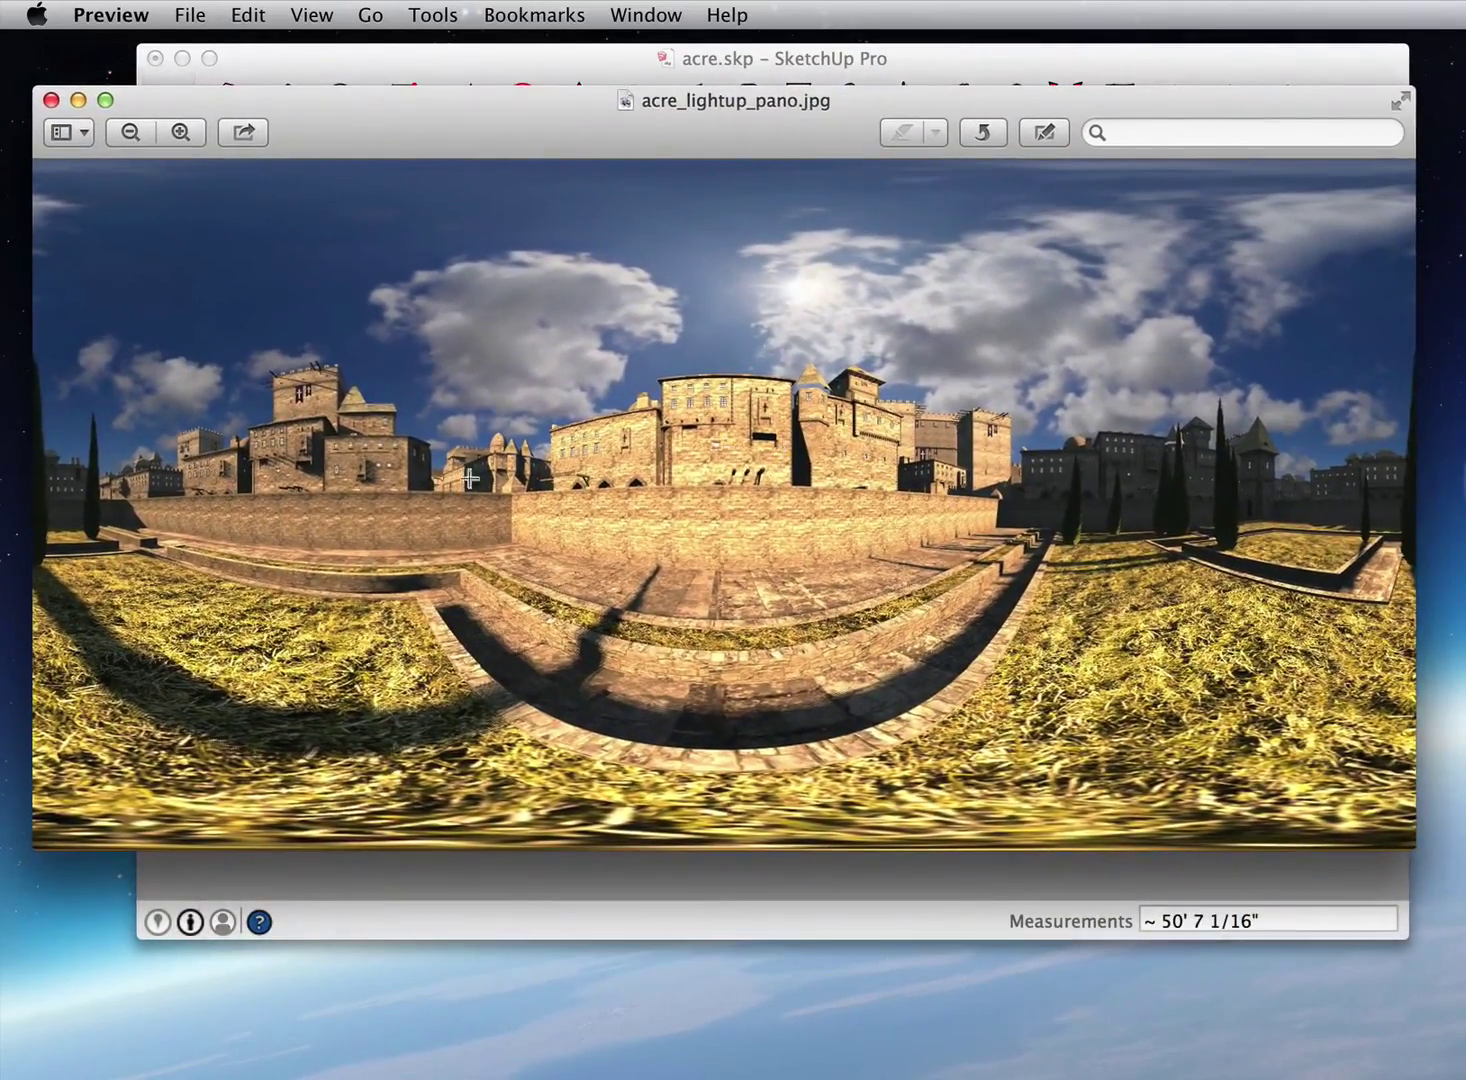